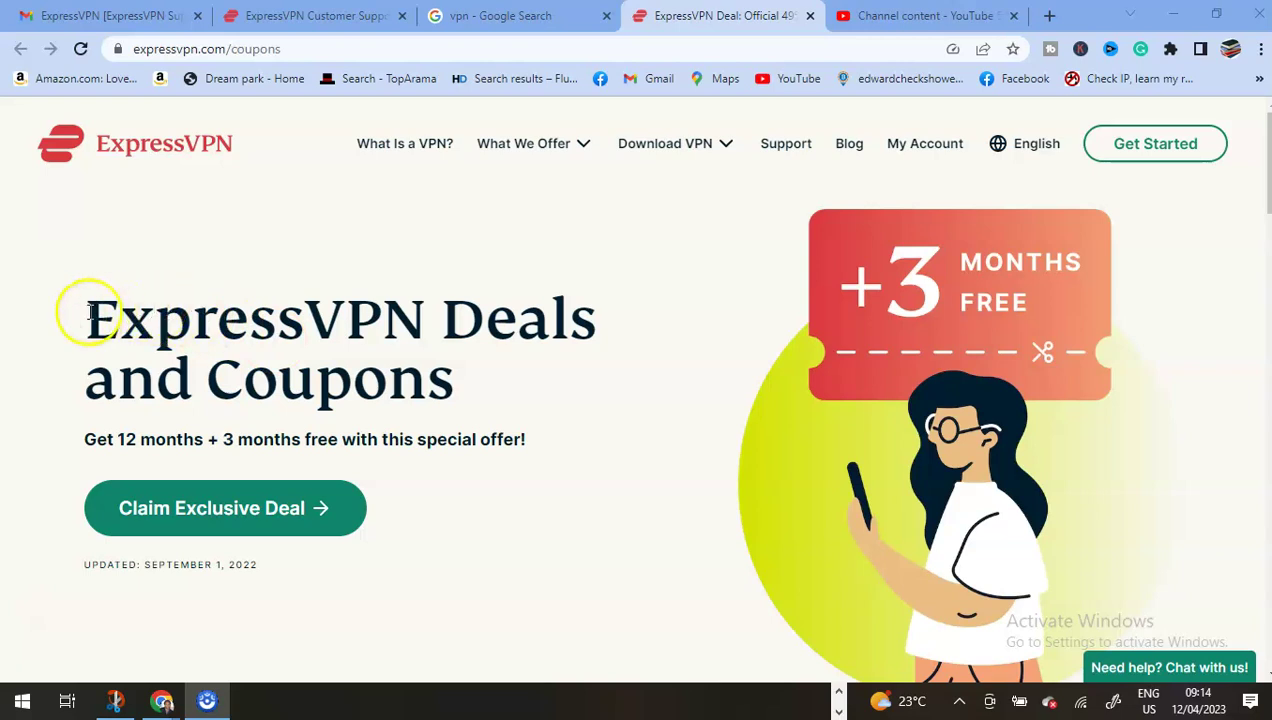
Switch to the vpn search results and read the explanation of what VPN stands for and does.
drag(89, 312, 414, 307)
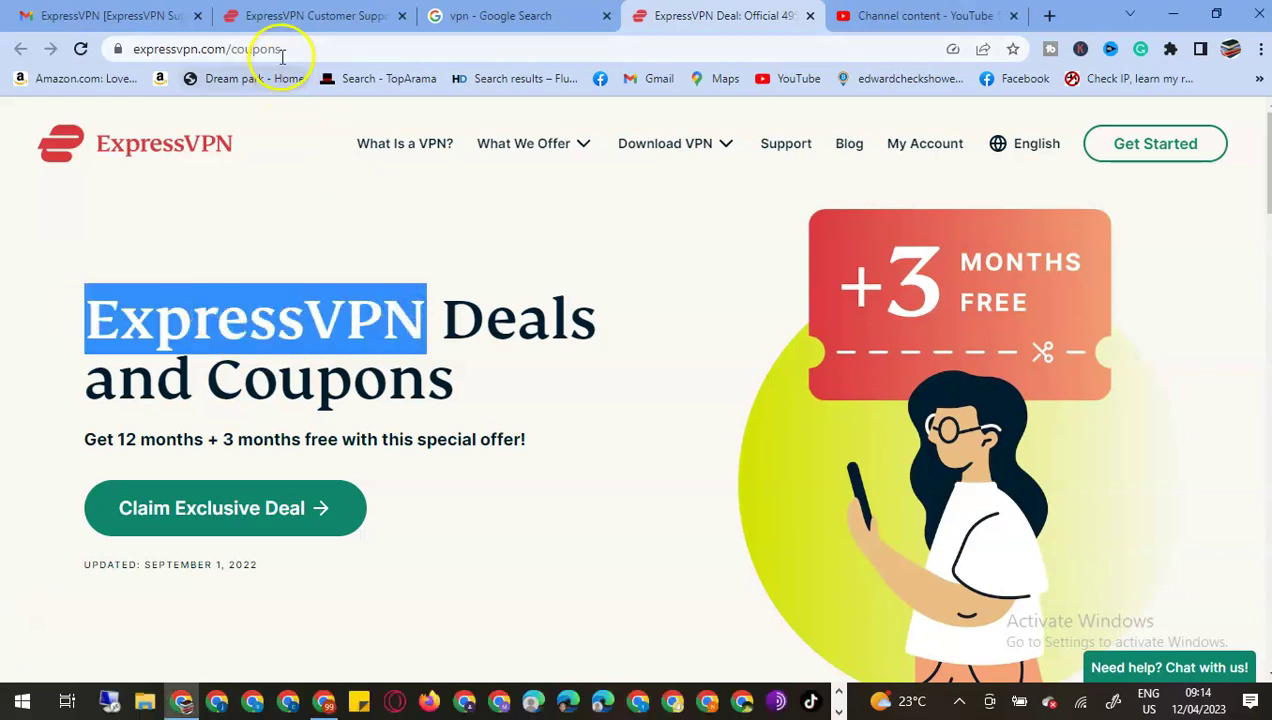
click(500, 15)
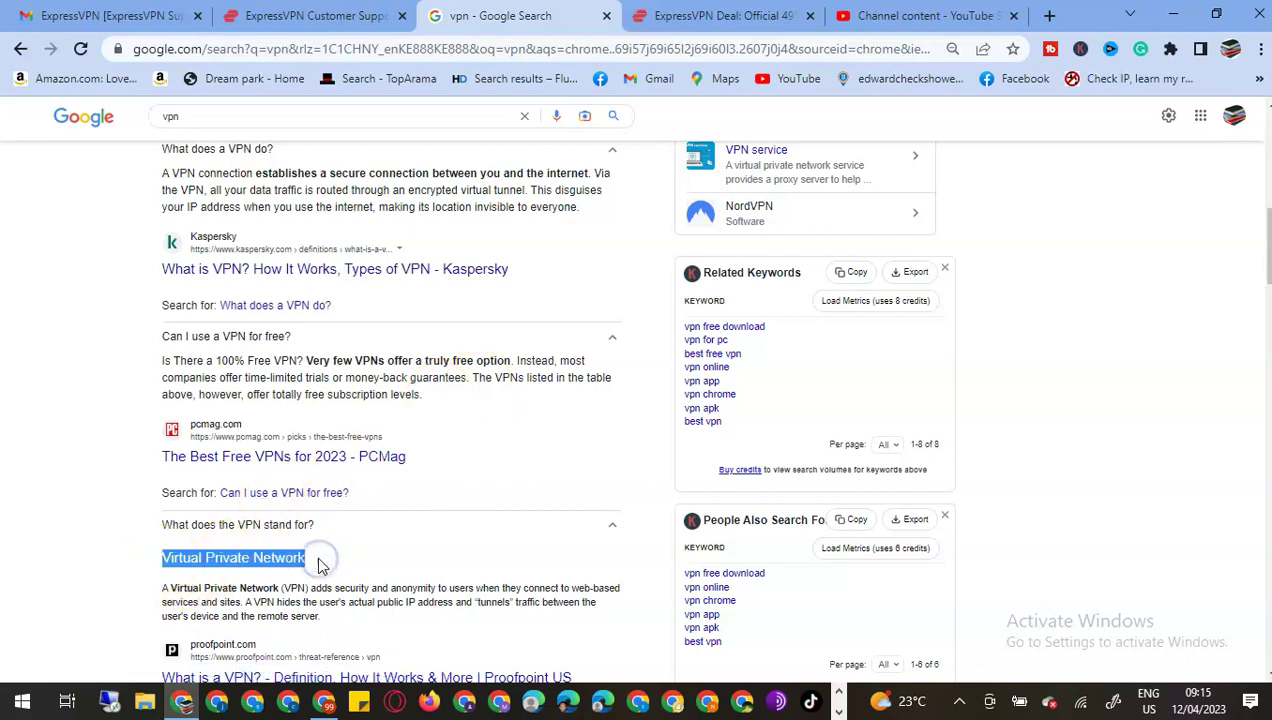
click(162, 589)
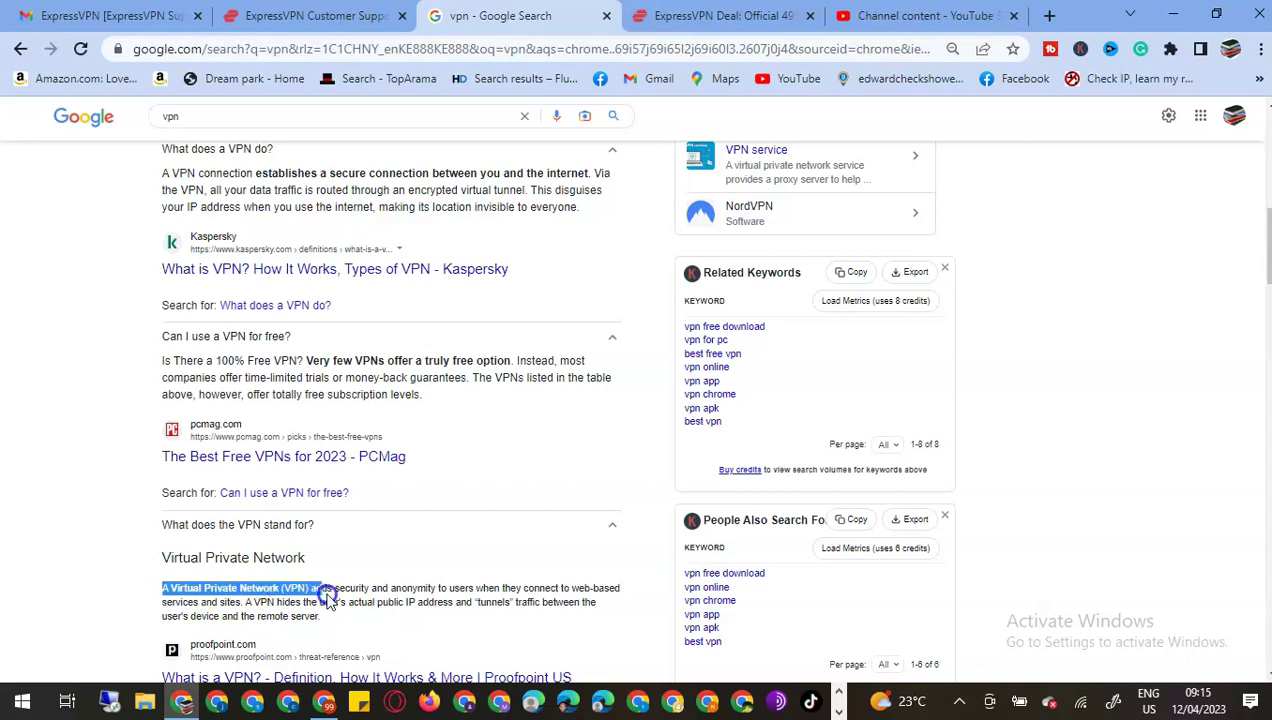
drag(327, 595, 425, 597)
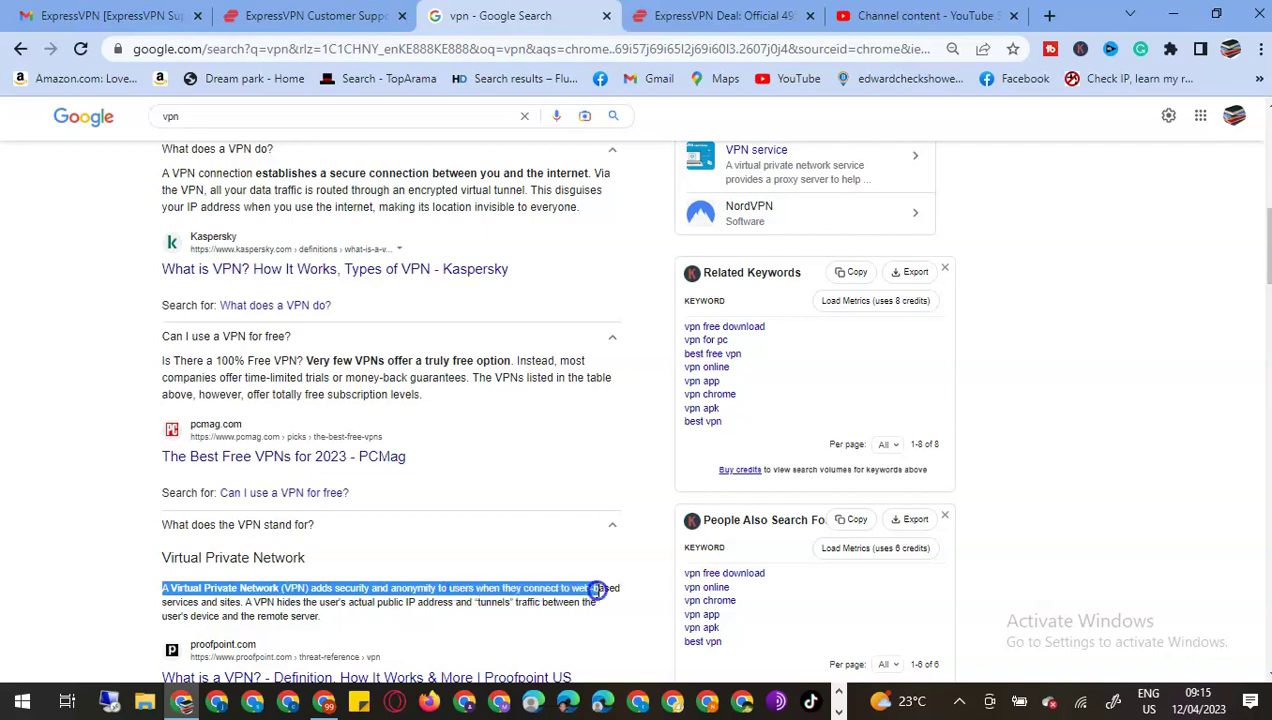
drag(617, 588, 346, 608)
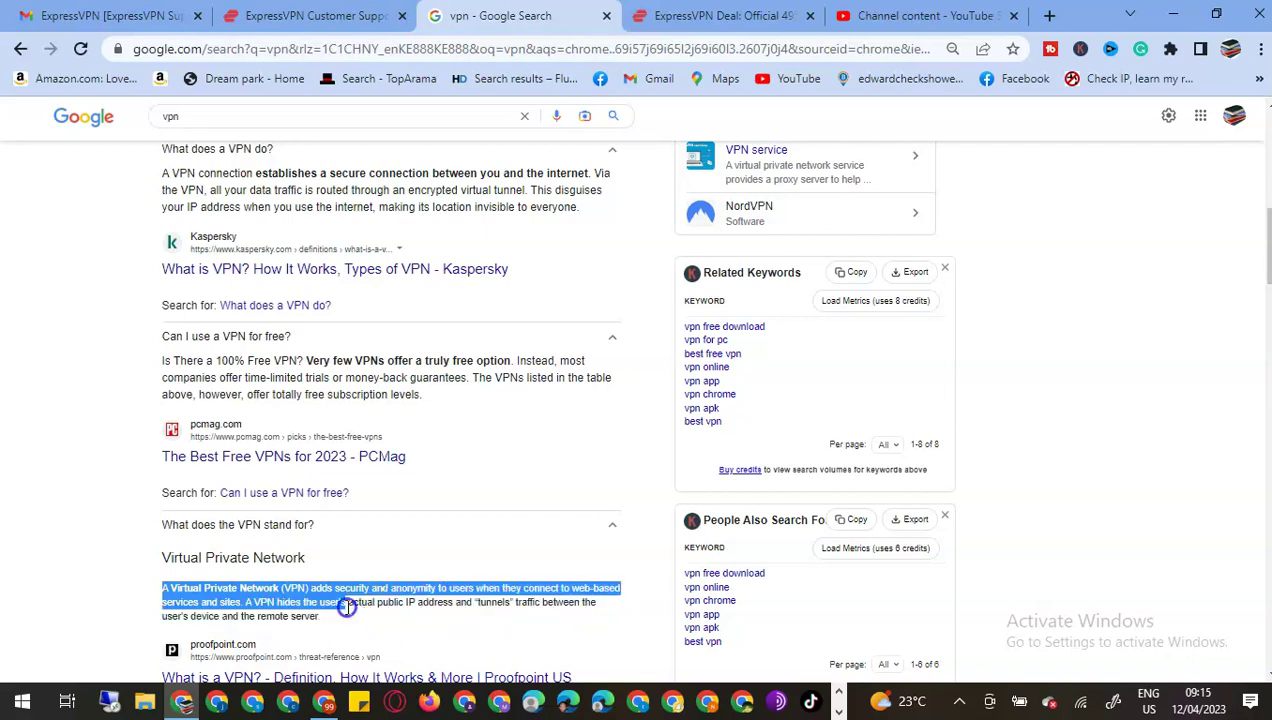
click(249, 600)
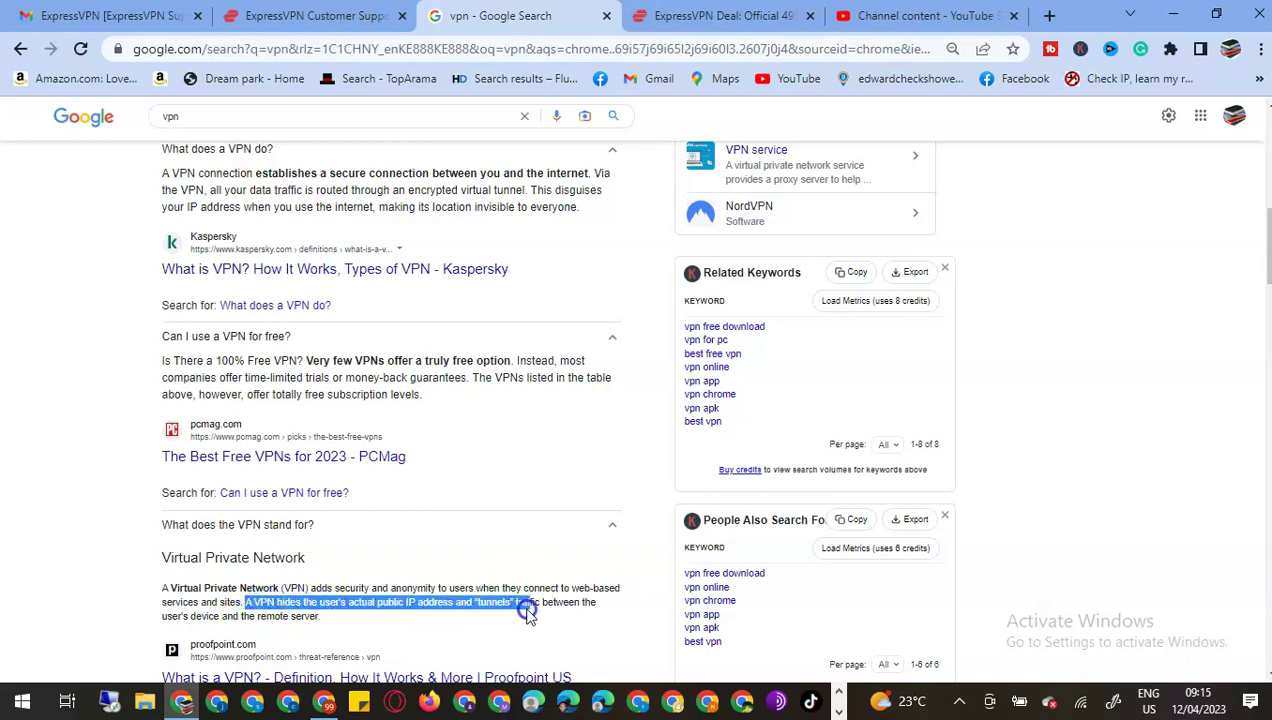
drag(593, 606, 596, 619)
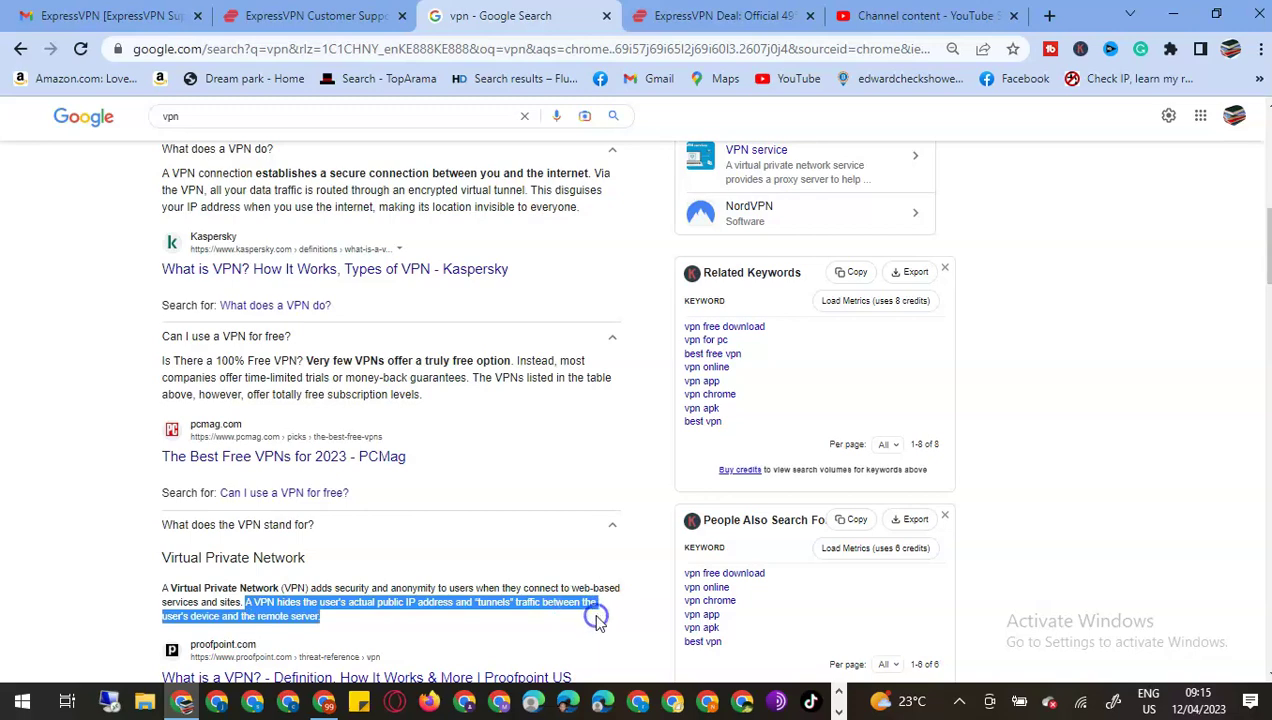
Open the sponsored ExpressVPN official website result in a new tab.
scroll(325, 311, up, 1)
scroll(325, 311, up, 6)
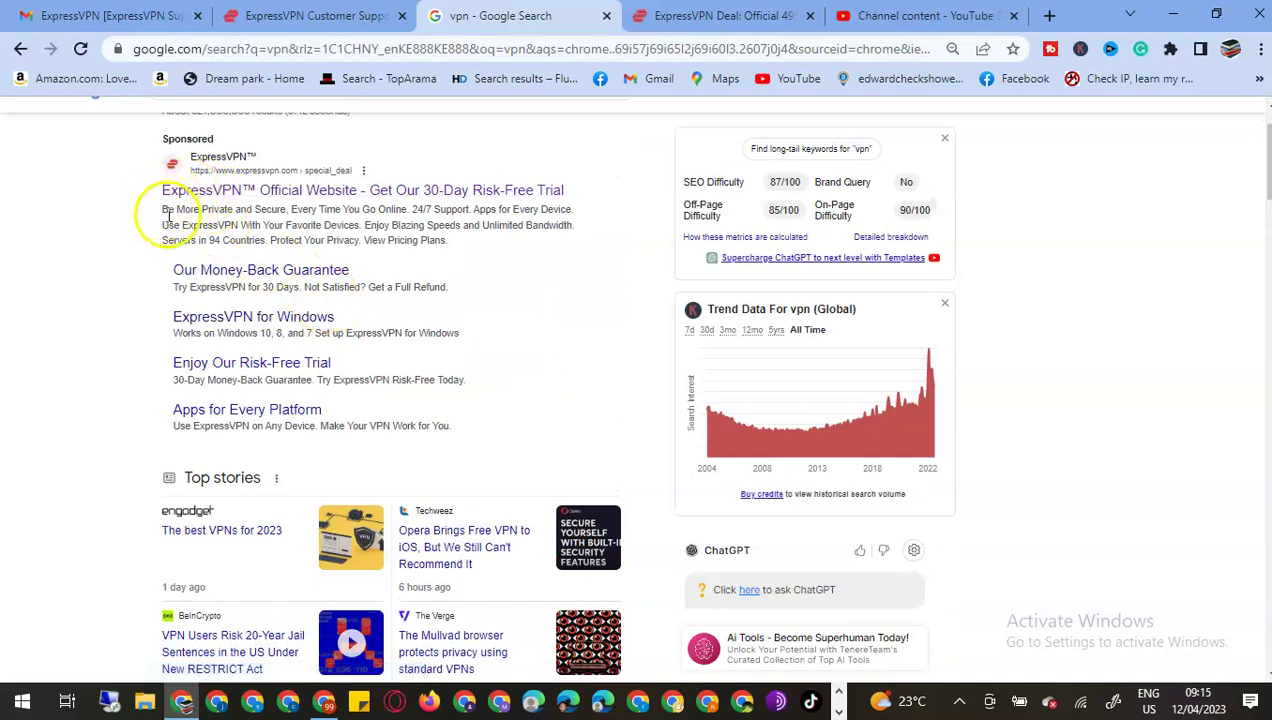
right_click(233, 188)
click(313, 208)
Read the sponsored ExpressVPN listing's description covering privacy, supported devices, speed and server countries.
drag(161, 212, 362, 211)
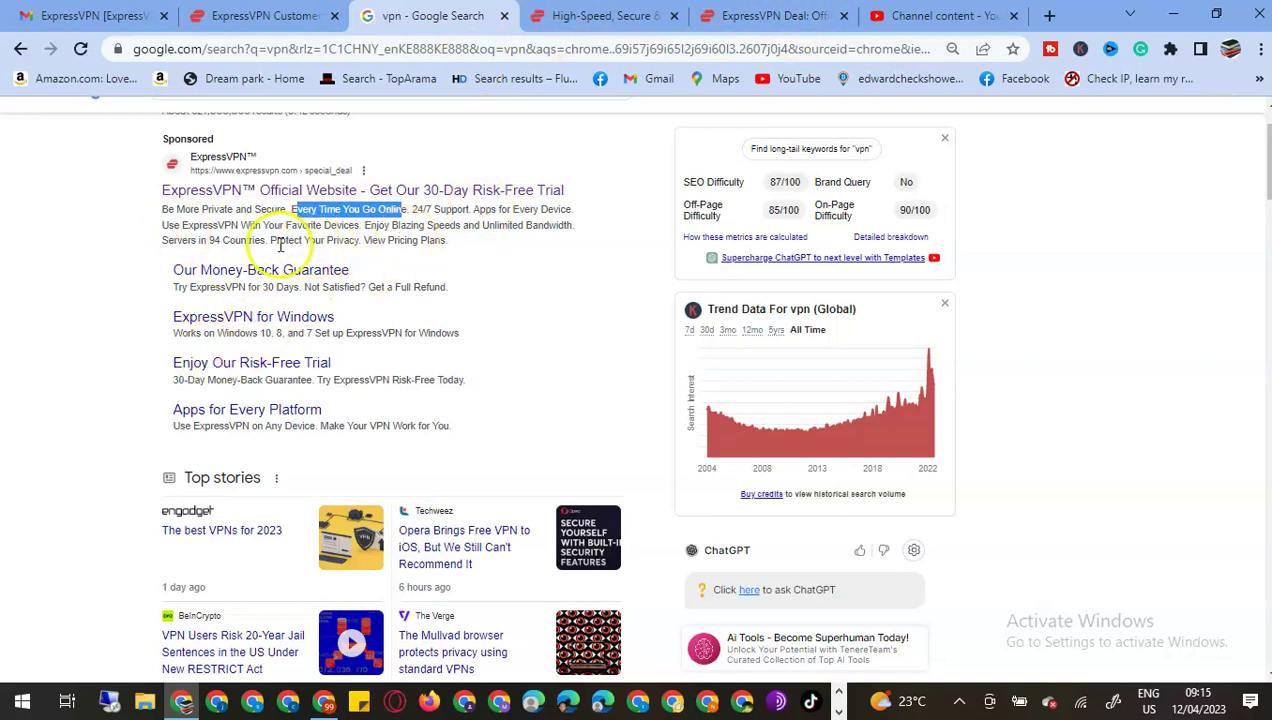
click(176, 225)
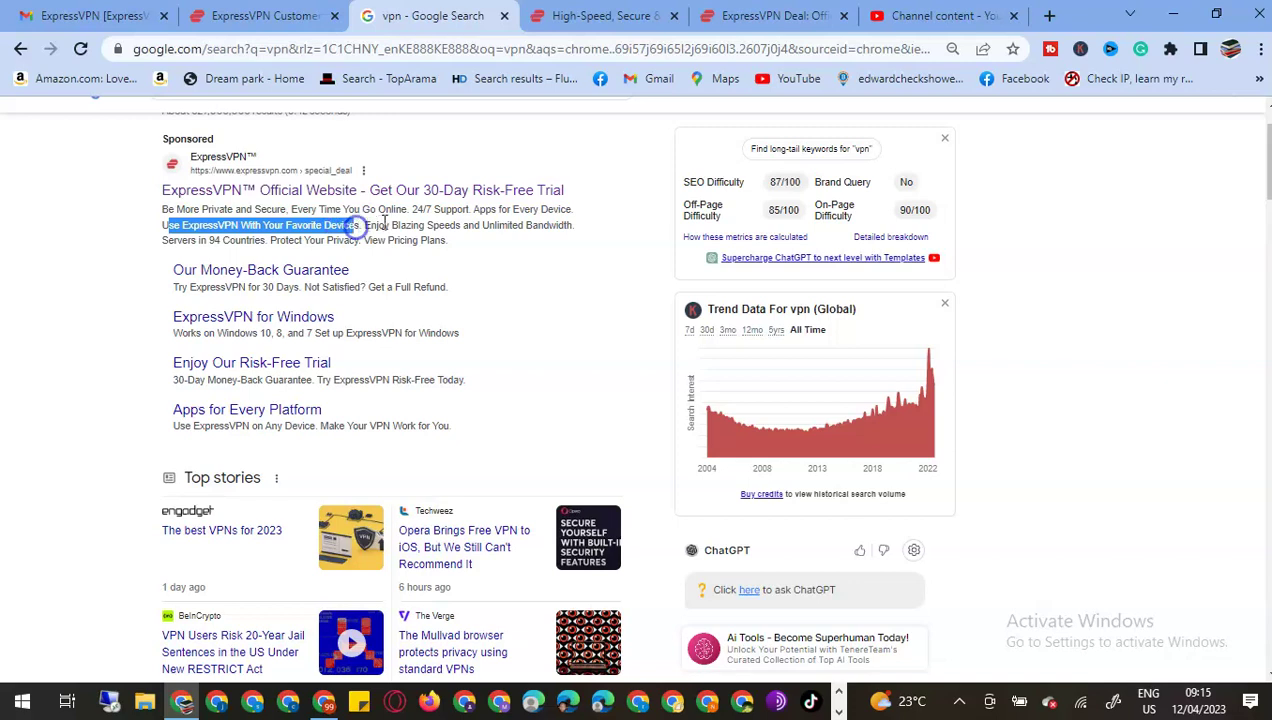
drag(386, 223, 515, 227)
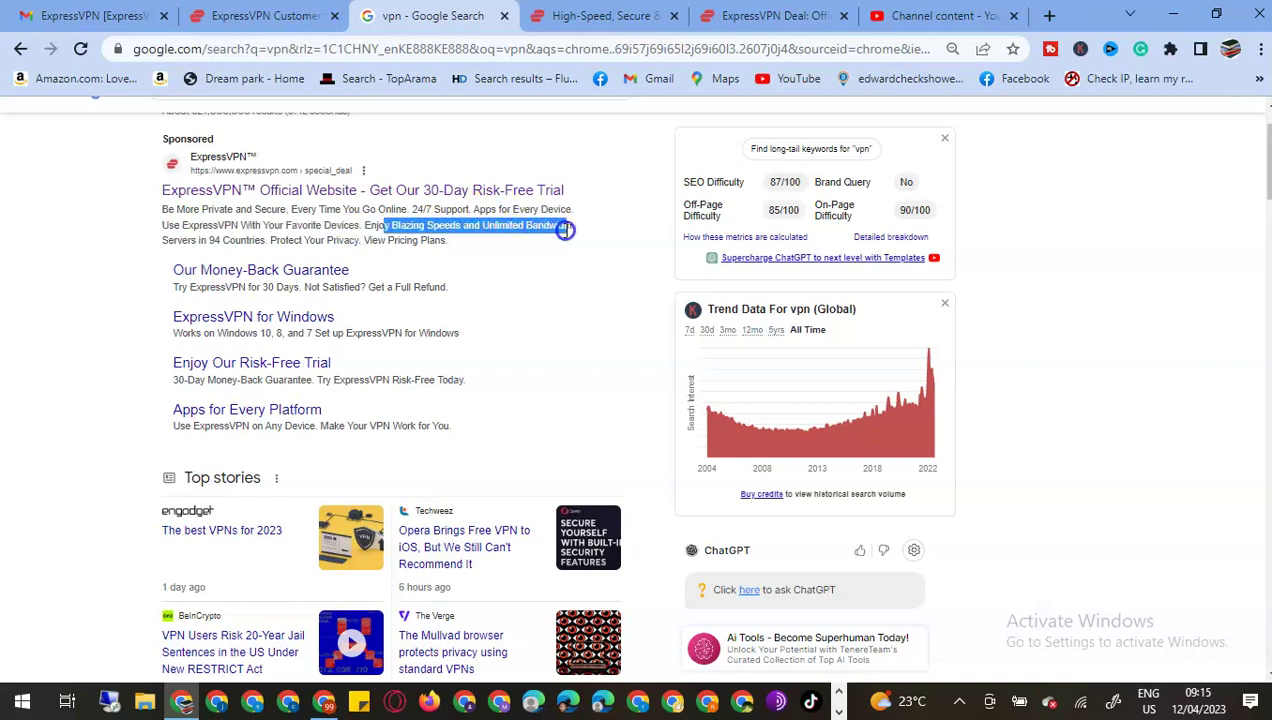
click(176, 244)
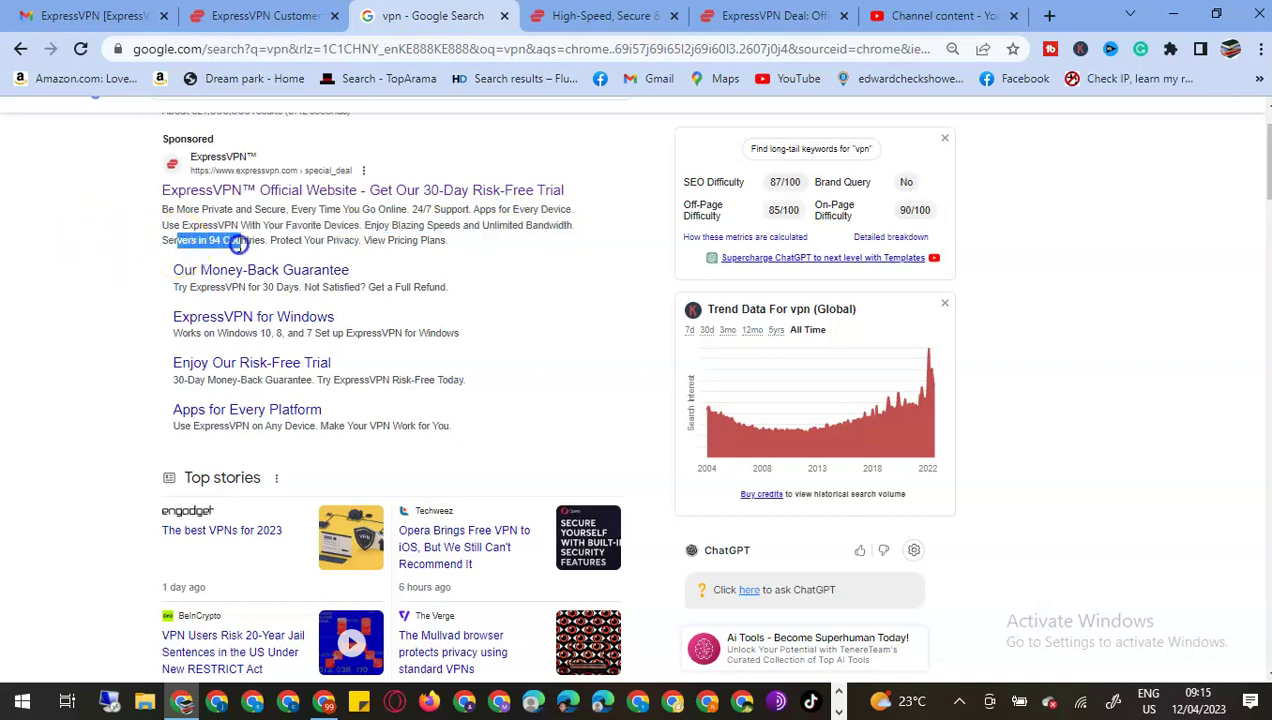
Examine the special offer and its details on the ExpressVPN Deals and Coupons page.
click(772, 17)
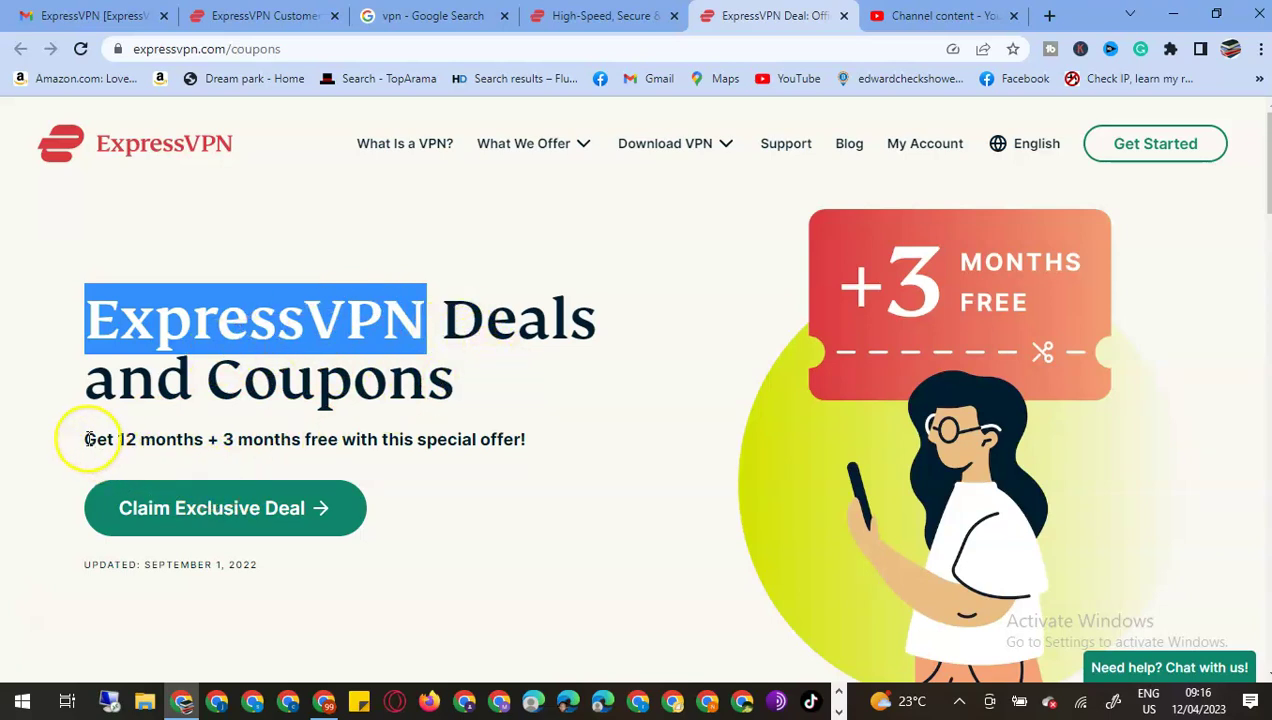
drag(85, 438, 312, 450)
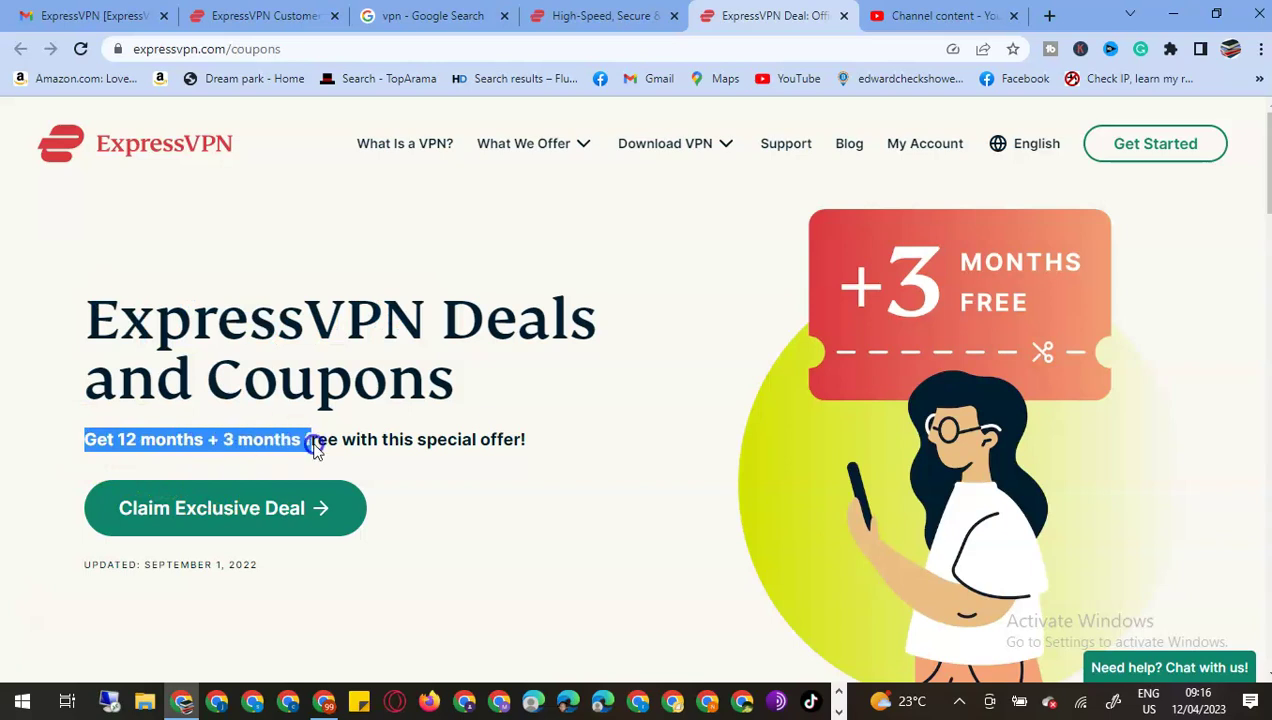
drag(394, 447, 534, 443)
scroll(522, 454, down, 3)
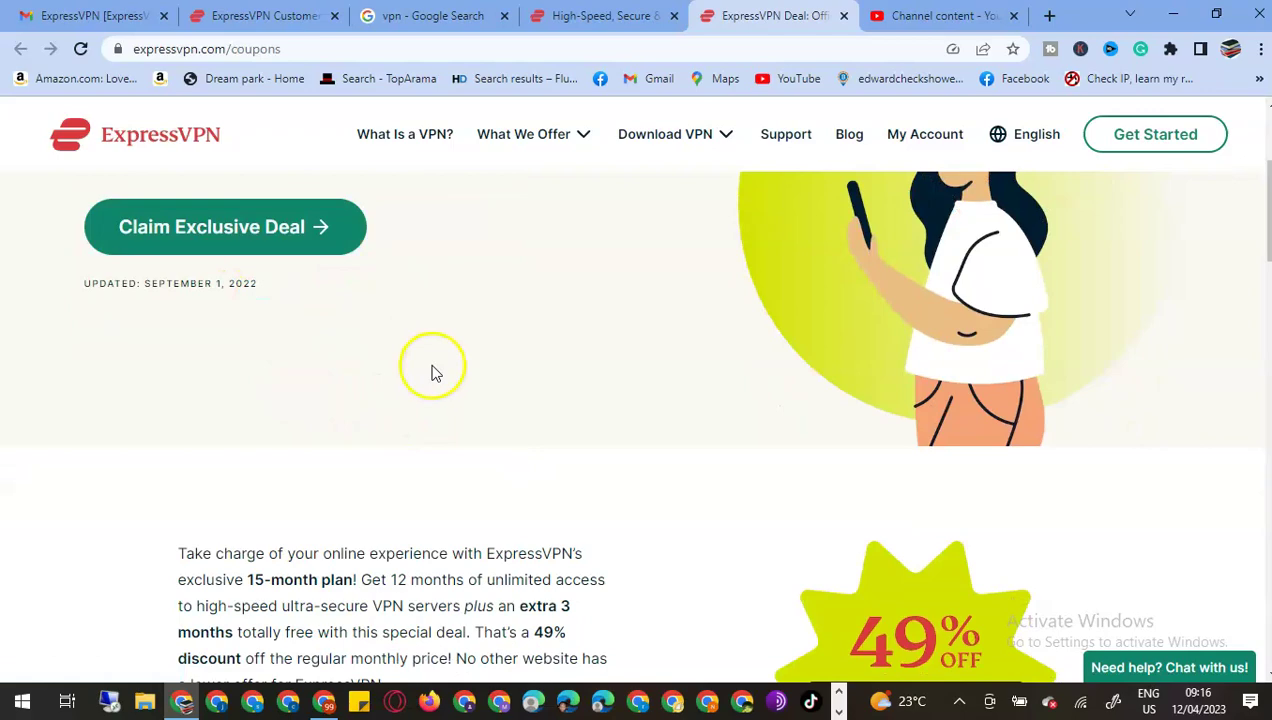
scroll(432, 370, down, 3)
scroll(432, 372, down, 1)
scroll(432, 372, up, 1)
scroll(432, 370, down, 3)
scroll(432, 368, up, 5)
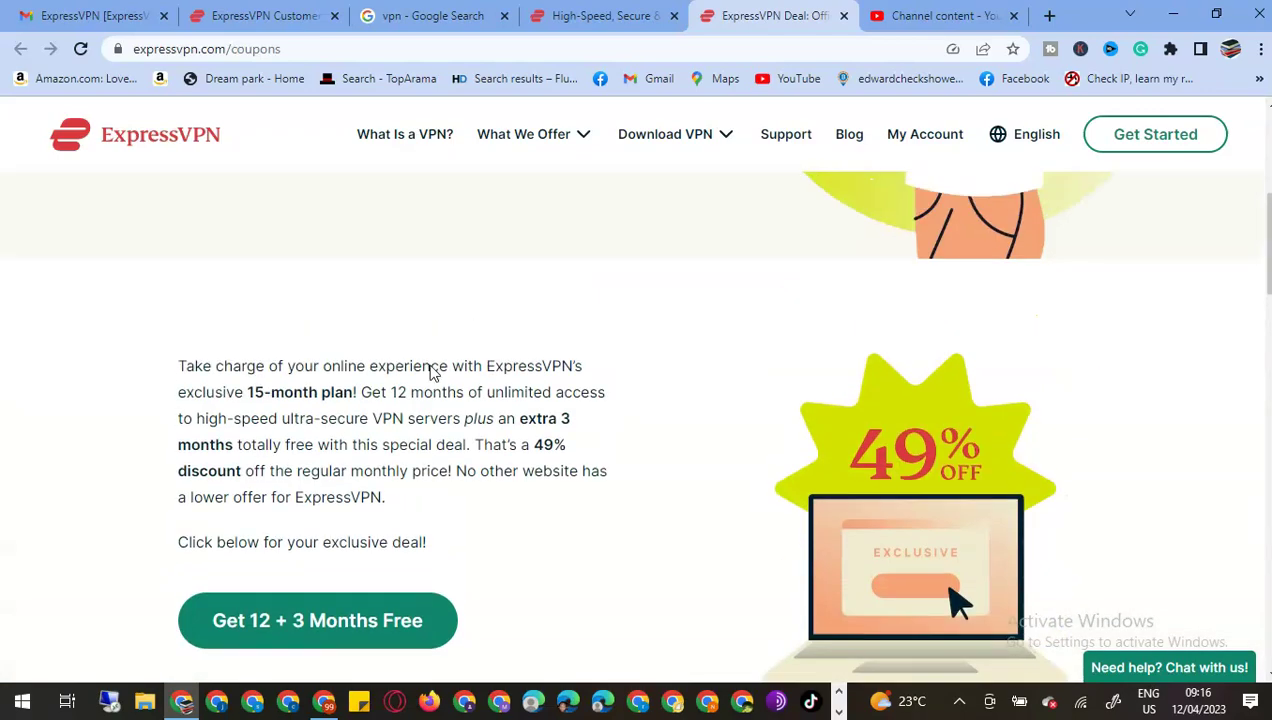
scroll(432, 366, down, 2)
scroll(842, 520, down, 3)
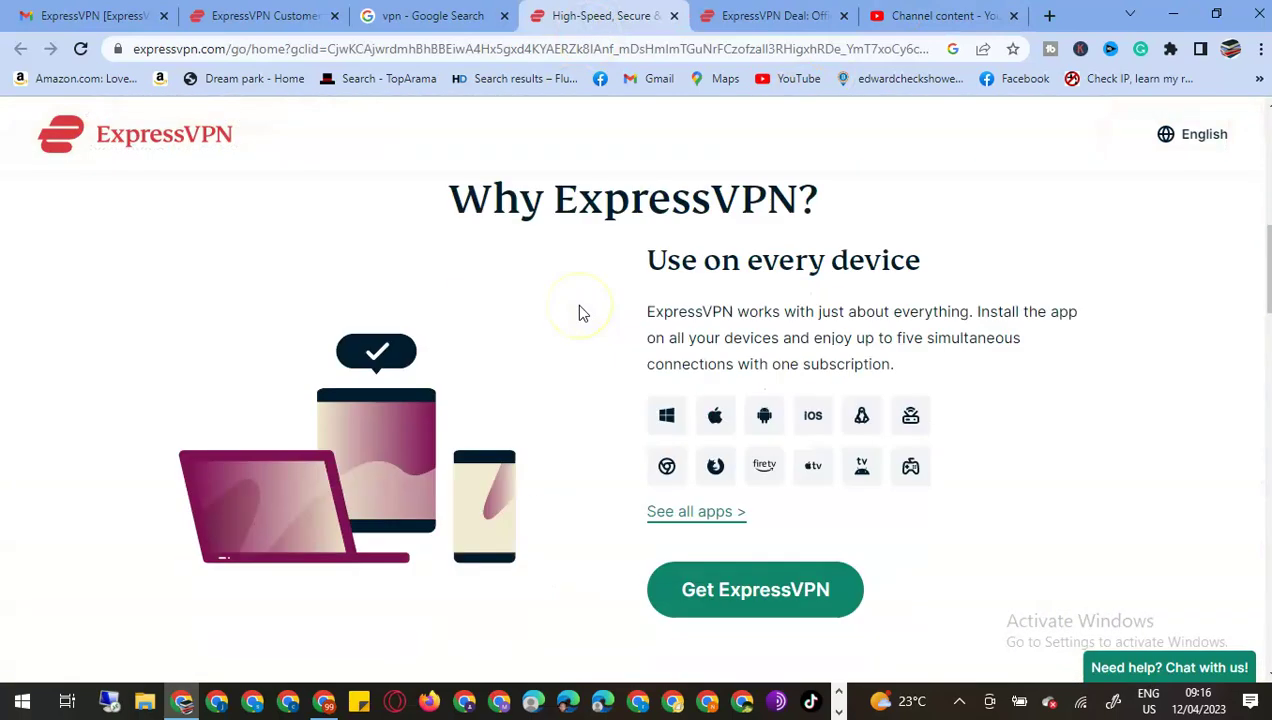
Look through the Why ExpressVPN? section and the trial offer on the ExpressVPN landing page.
scroll(579, 308, down, 8)
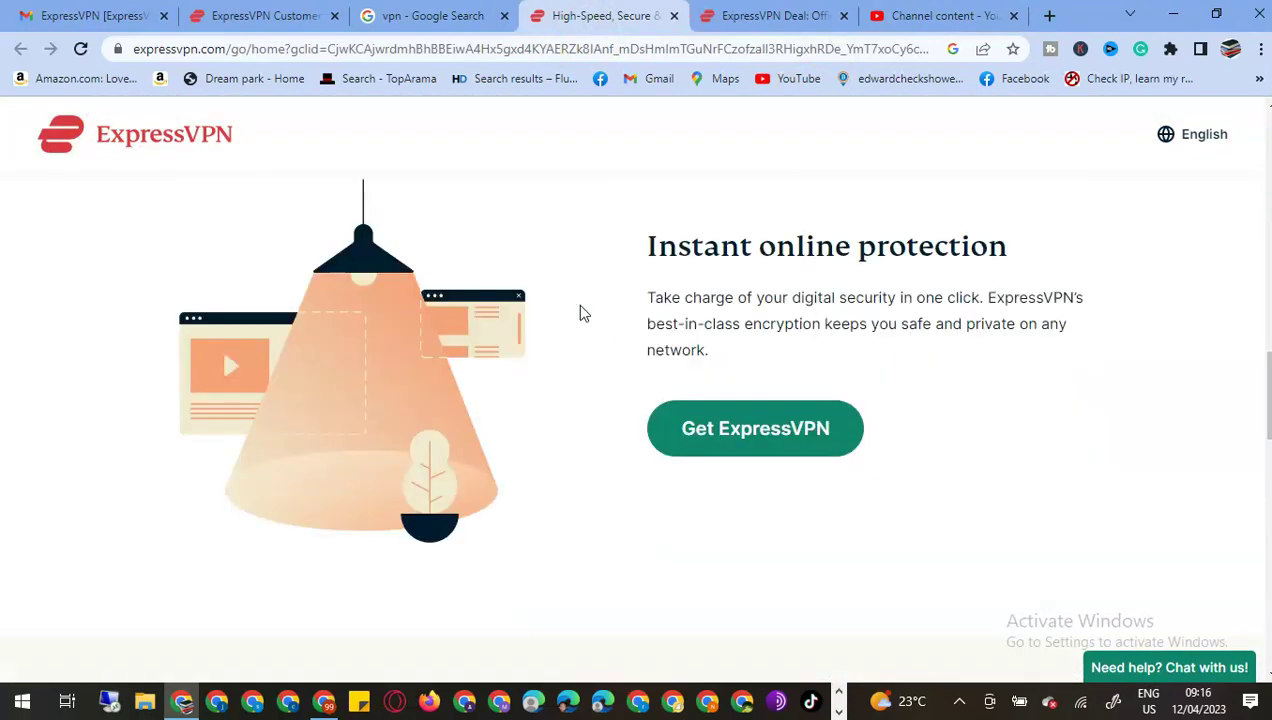
scroll(584, 313, up, 10)
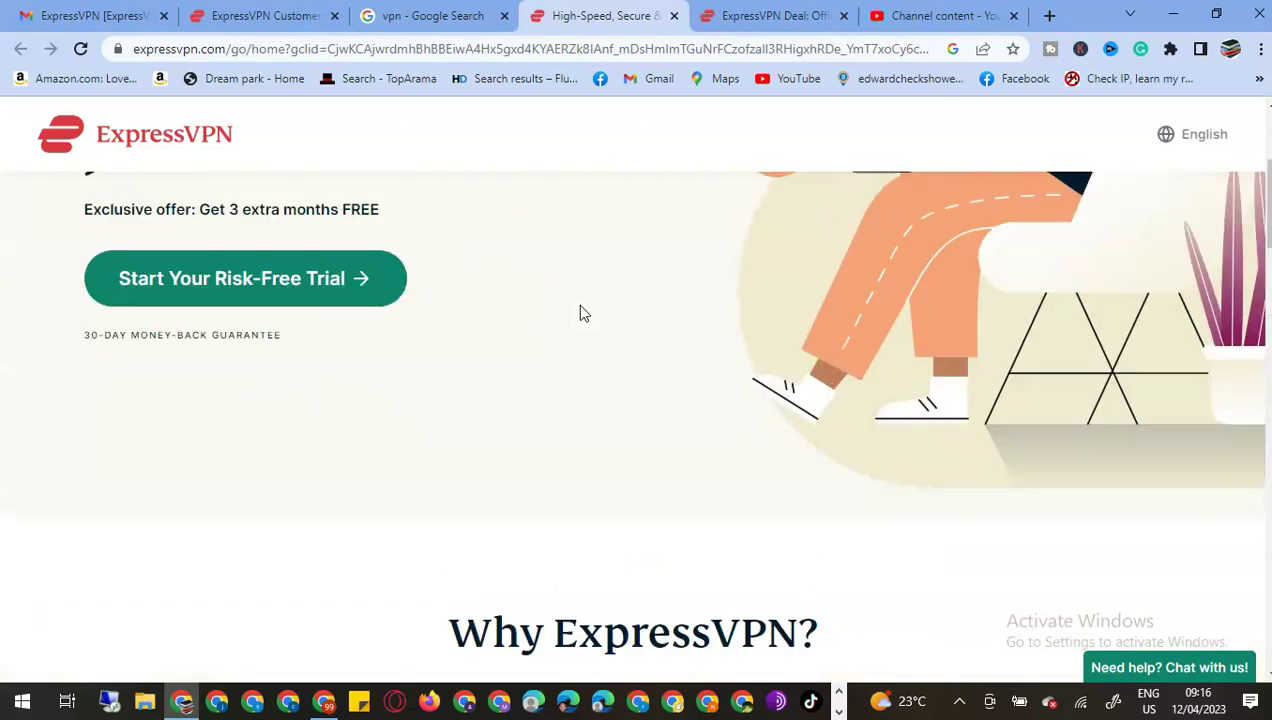
scroll(584, 313, up, 3)
Look over the ExpressVPN Support page, from its popular articles to the footer links.
click(312, 15)
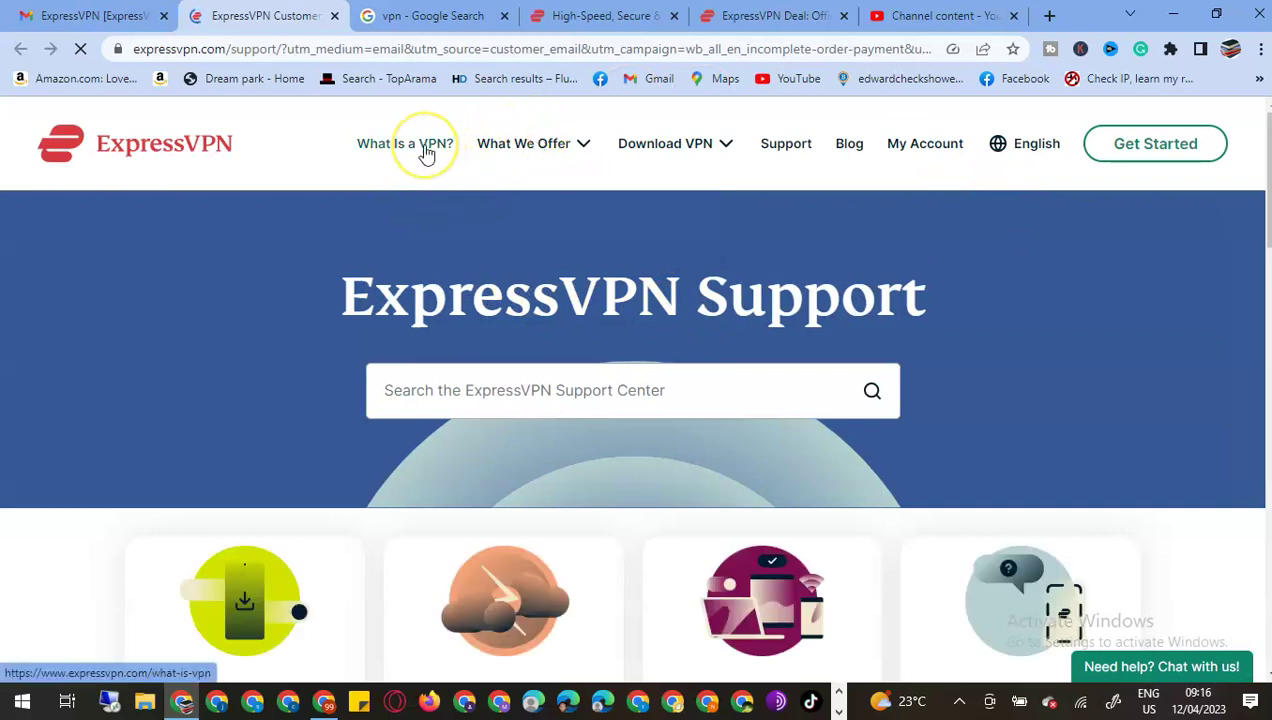
scroll(668, 392, down, 10)
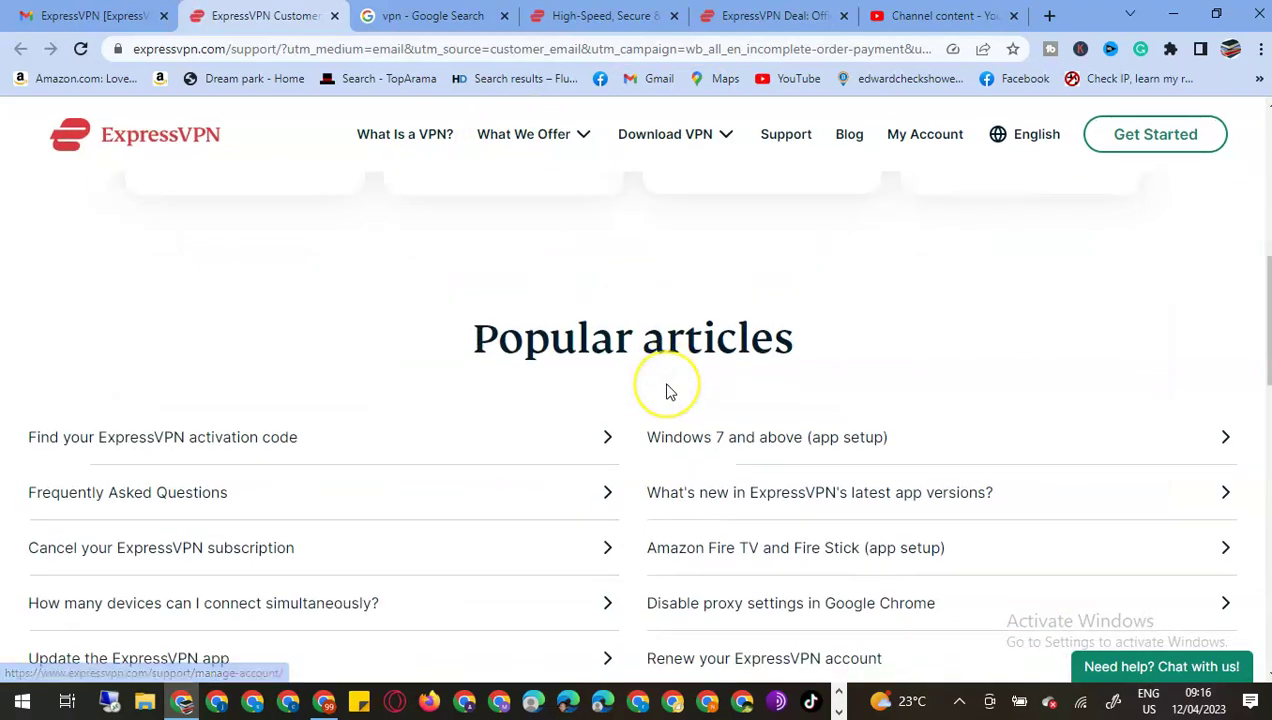
scroll(669, 392, down, 8)
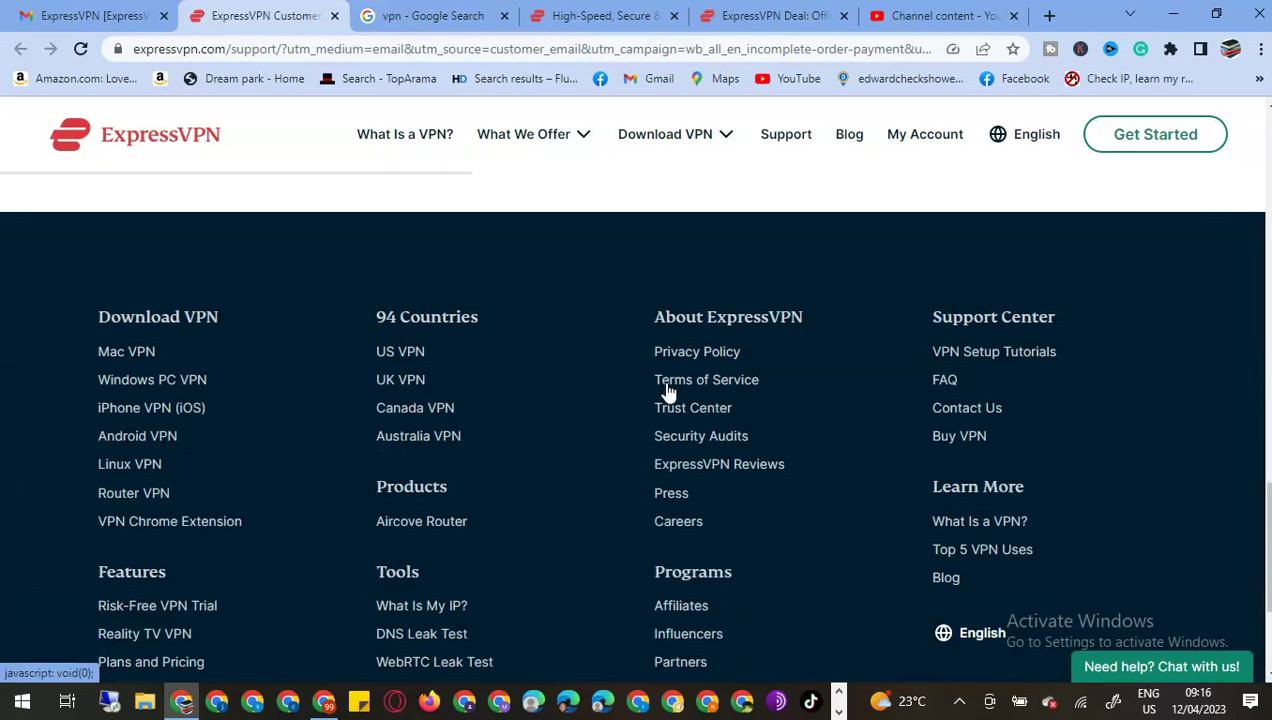
scroll(668, 392, up, 18)
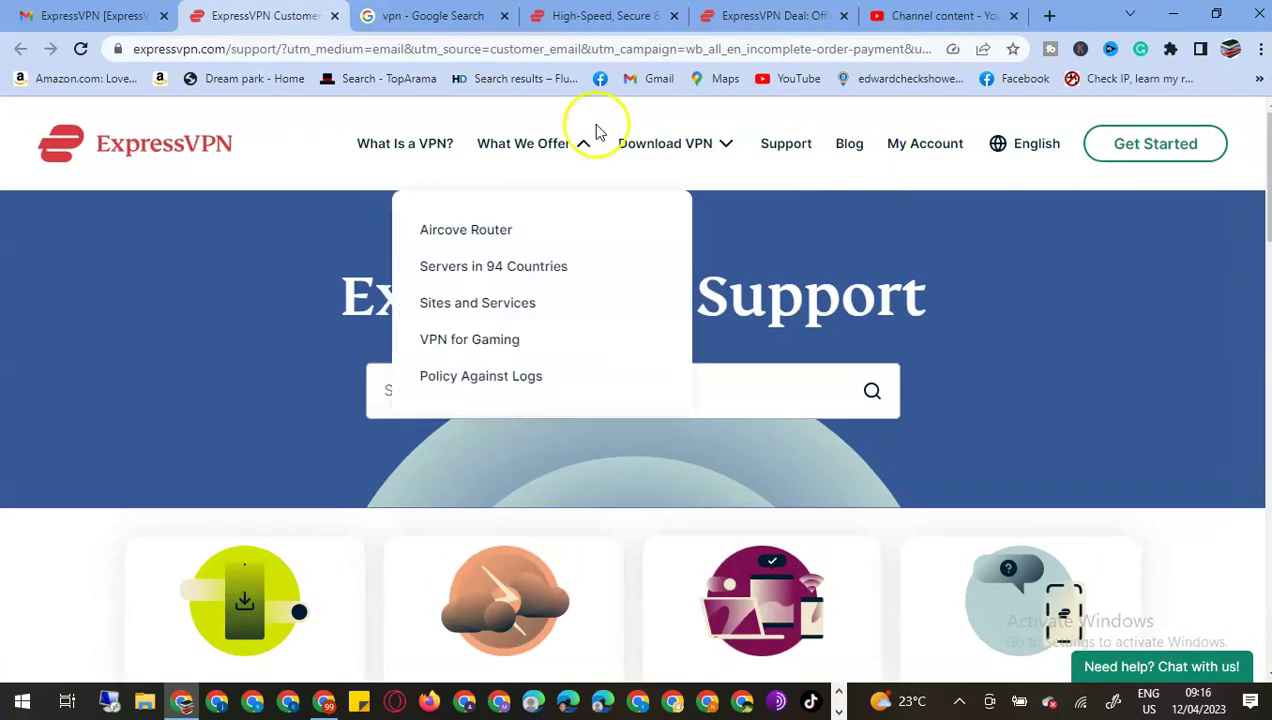
Check the support chat e-mail in Gmail, and open the ExpressVPN order page from the deals page.
click(114, 20)
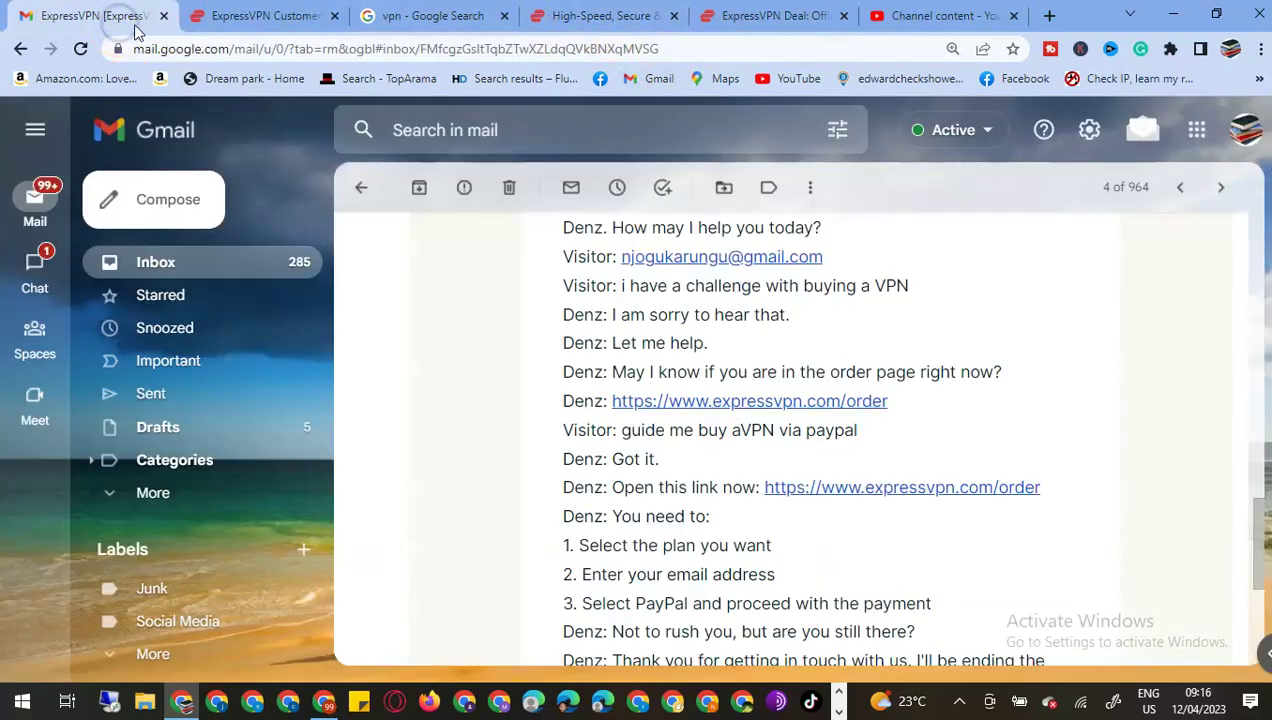
click(785, 16)
click(372, 336)
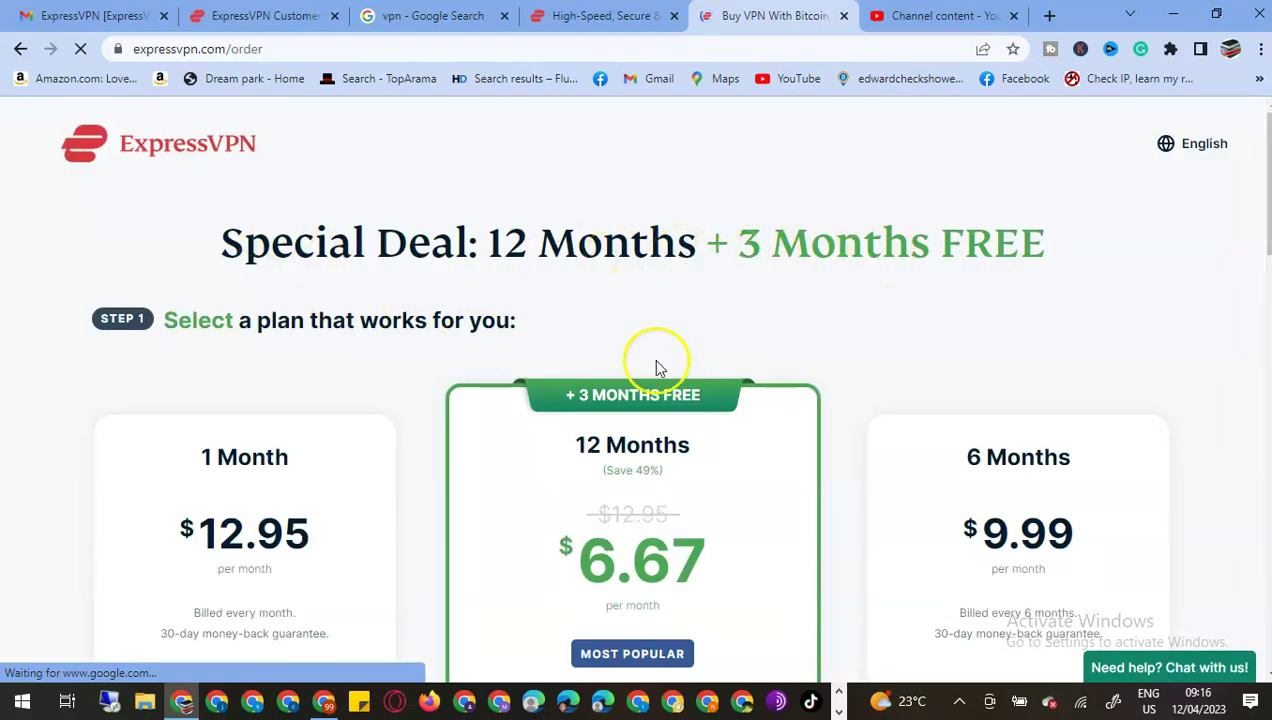
Examine the plan selection step and the 1 Month plan's billing and money-back terms on the order page.
scroll(656, 363, down, 2)
scroll(383, 295, up, 1)
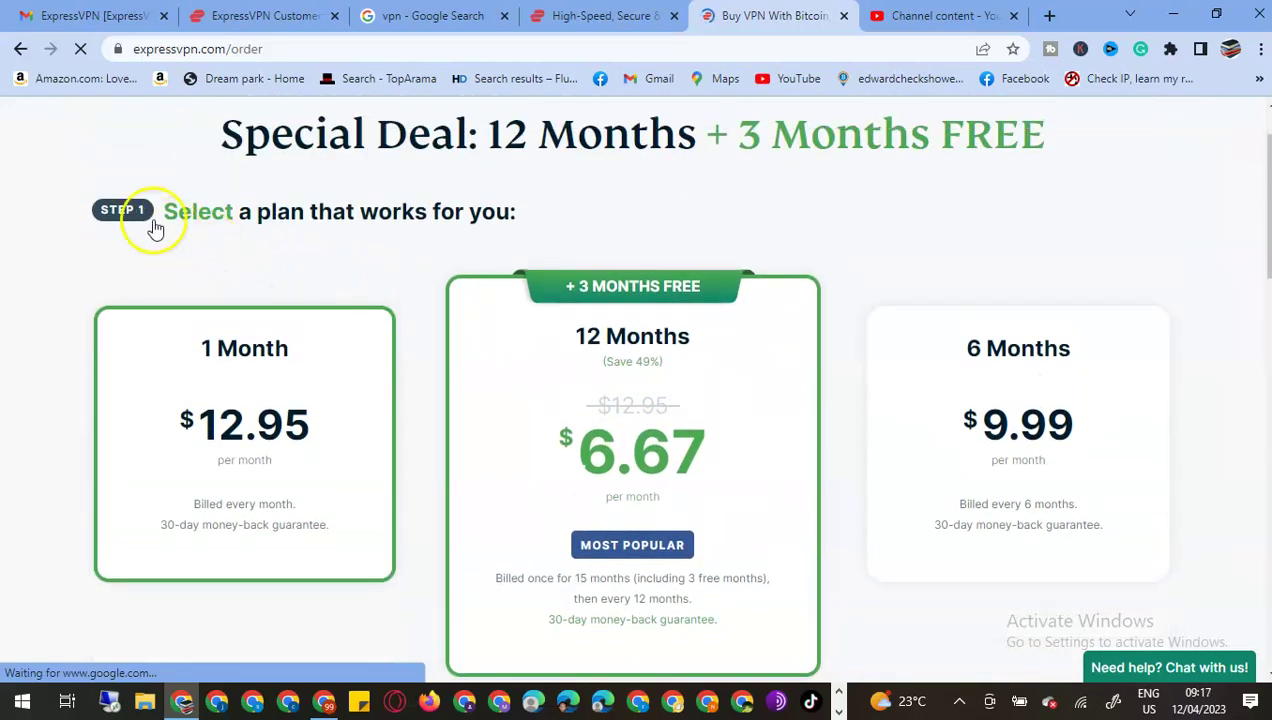
drag(534, 219, 133, 226)
click(408, 262)
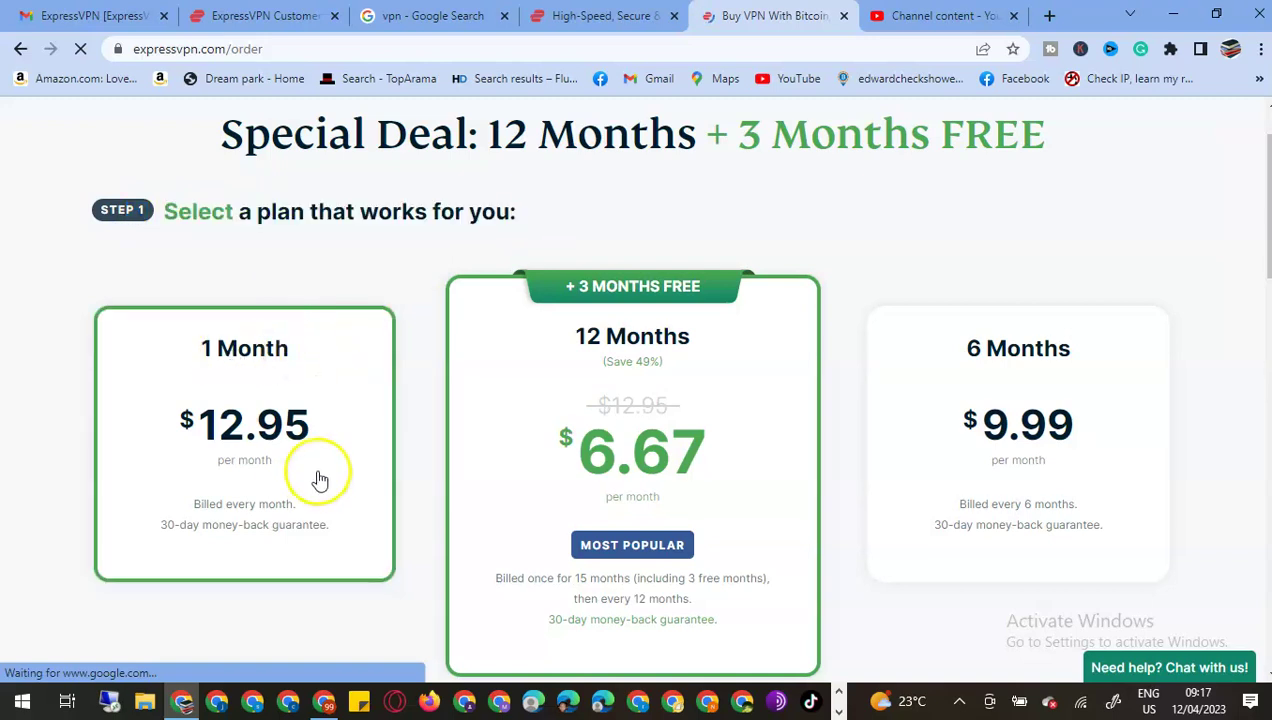
drag(297, 507, 182, 503)
drag(335, 530, 171, 535)
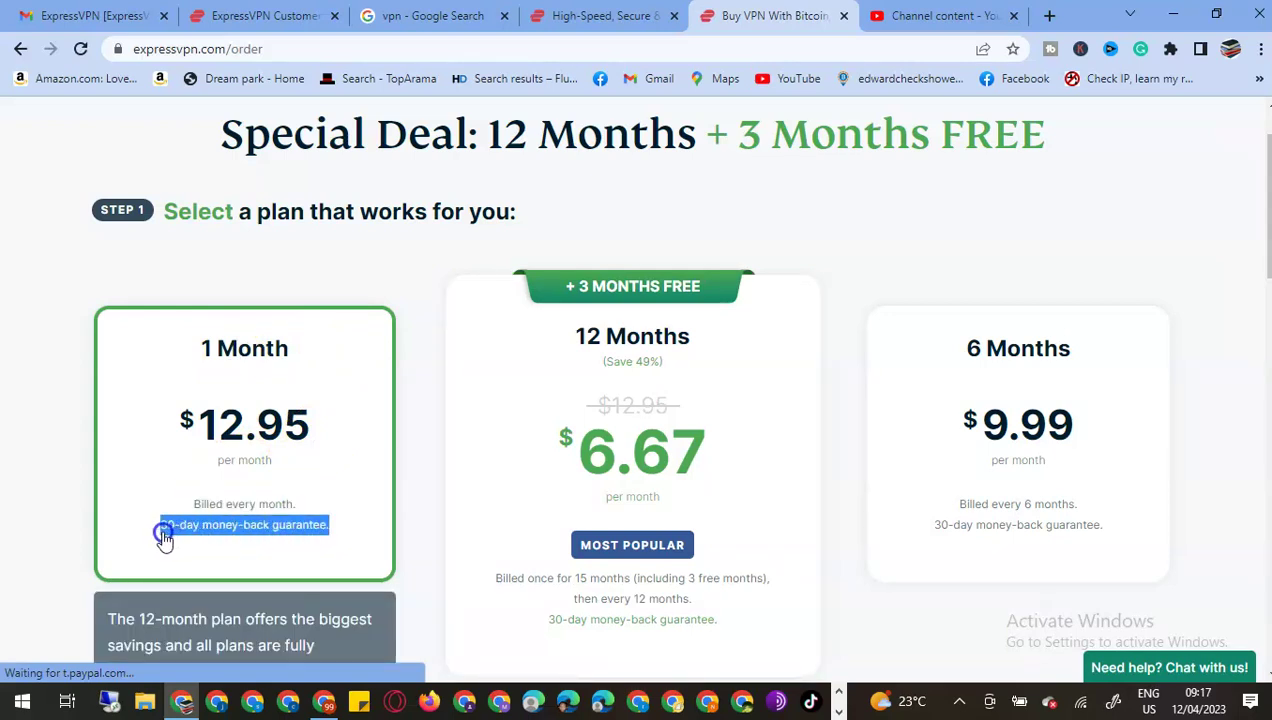
scroll(168, 538, down, 7)
scroll(565, 470, up, 6)
scroll(593, 463, up, 1)
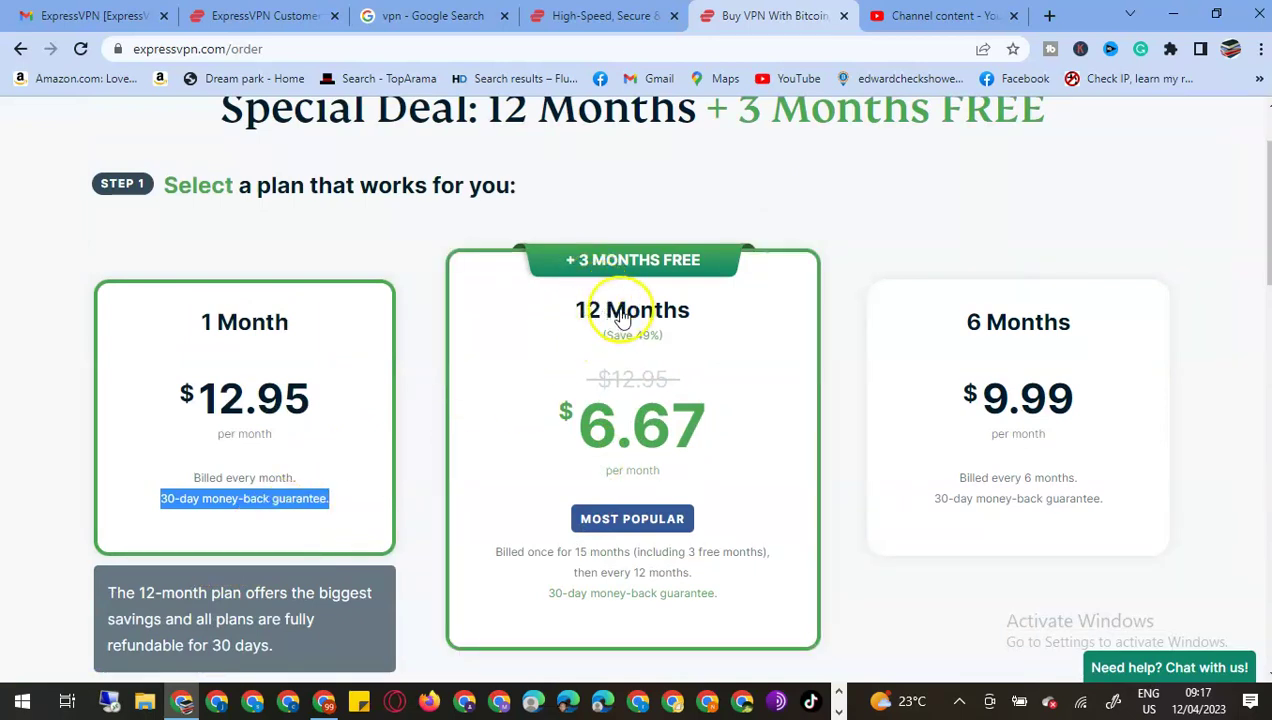
Examine the 12 Months plan's discount, monthly price and billing terms on the order page.
drag(681, 342, 588, 343)
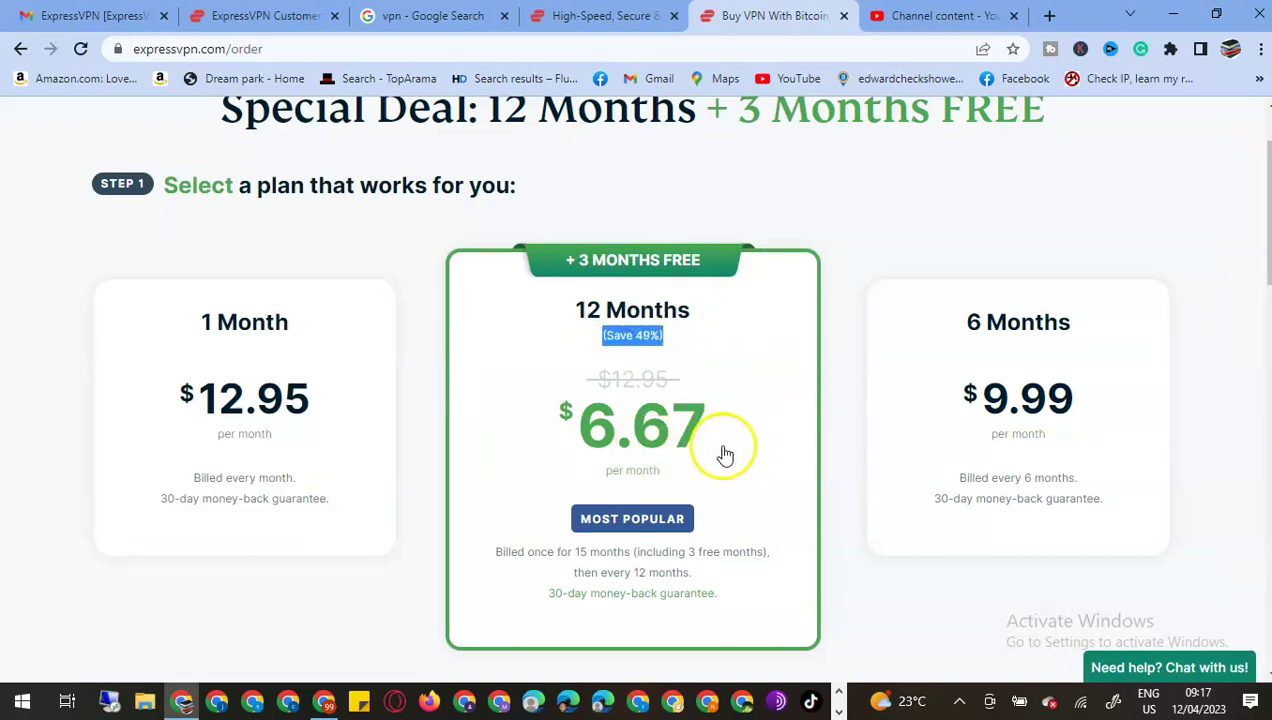
drag(714, 441, 590, 446)
scroll(590, 445, down, 6)
scroll(680, 400, up, 5)
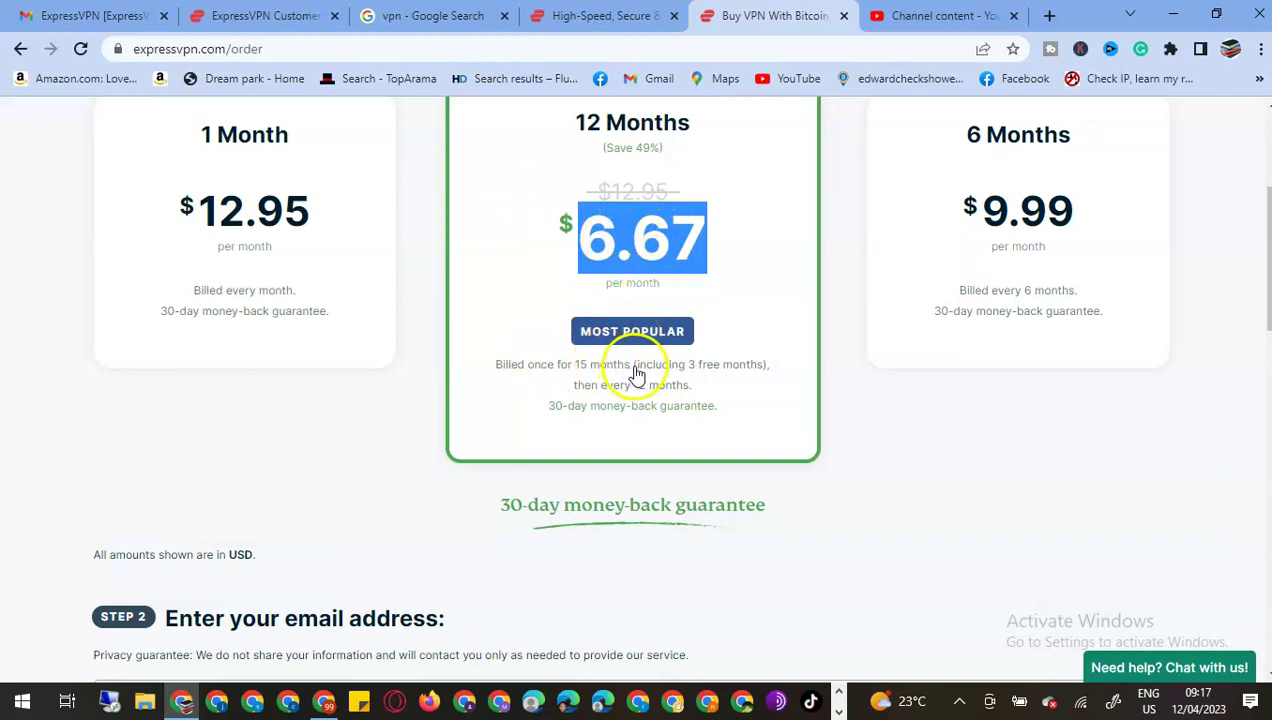
drag(768, 368, 634, 366)
scroll(639, 363, down, 5)
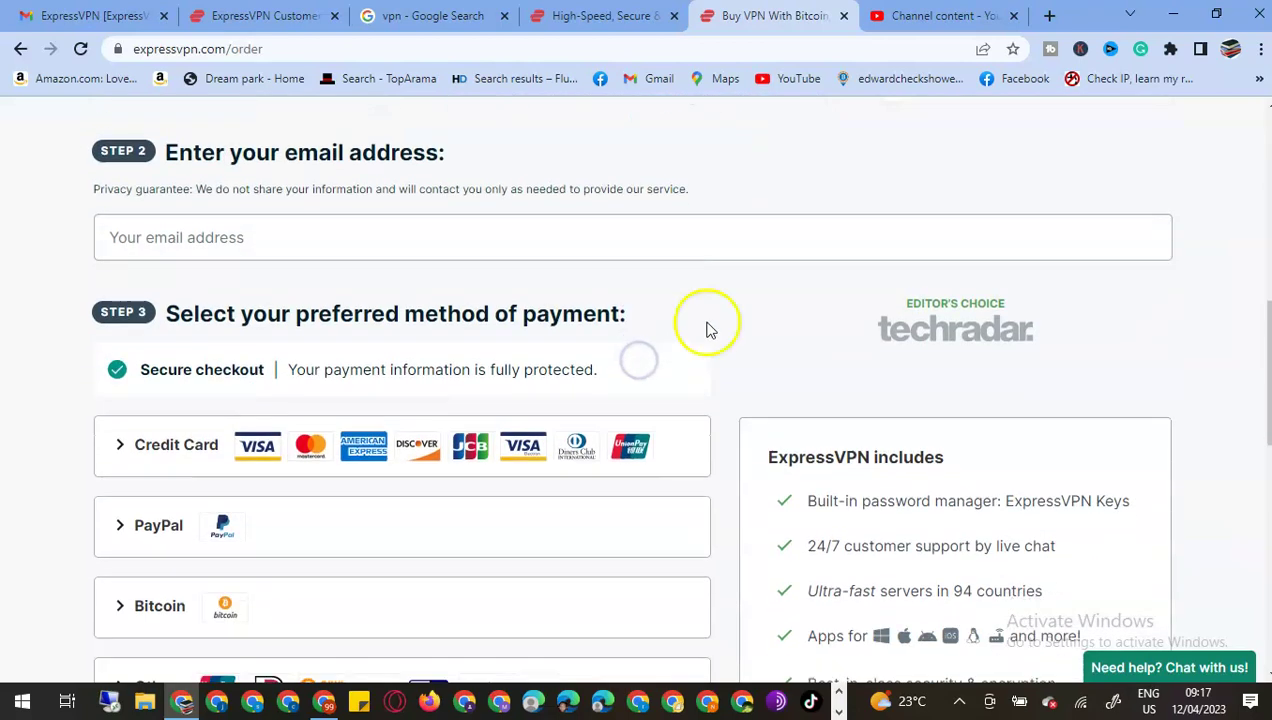
scroll(713, 329, up, 3)
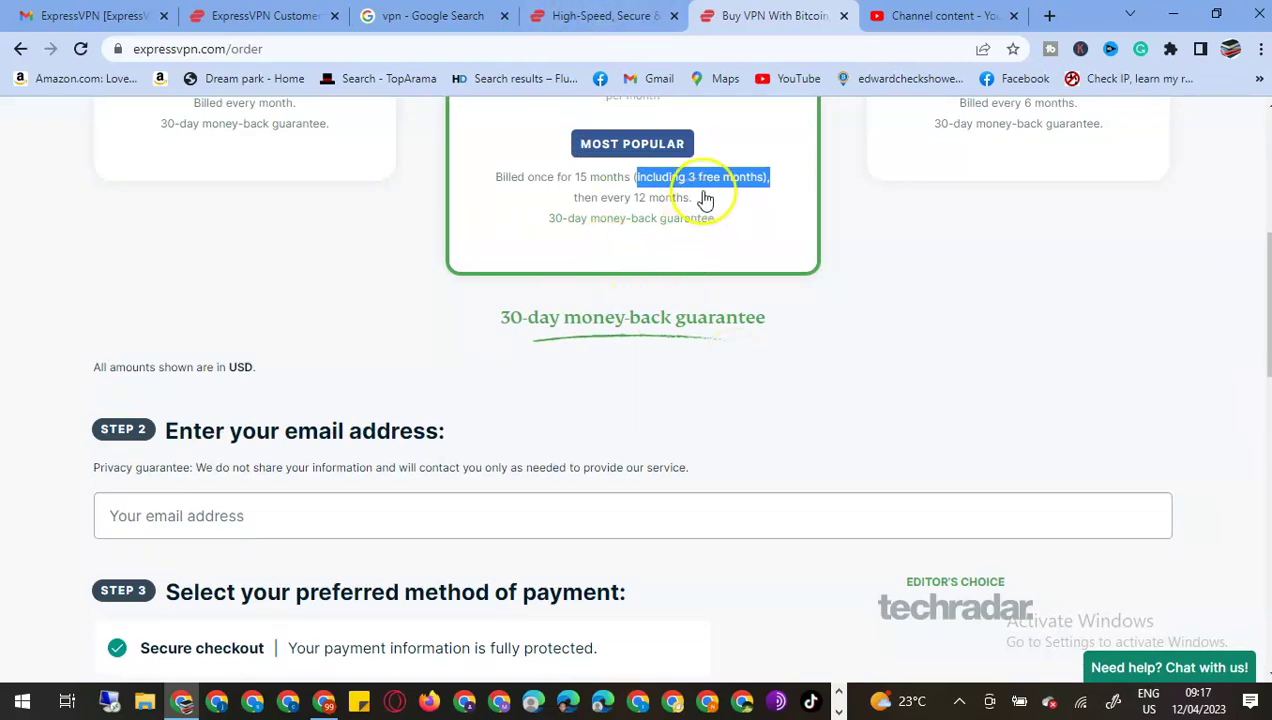
drag(700, 197, 571, 204)
scroll(577, 207, down, 3)
scroll(610, 220, up, 4)
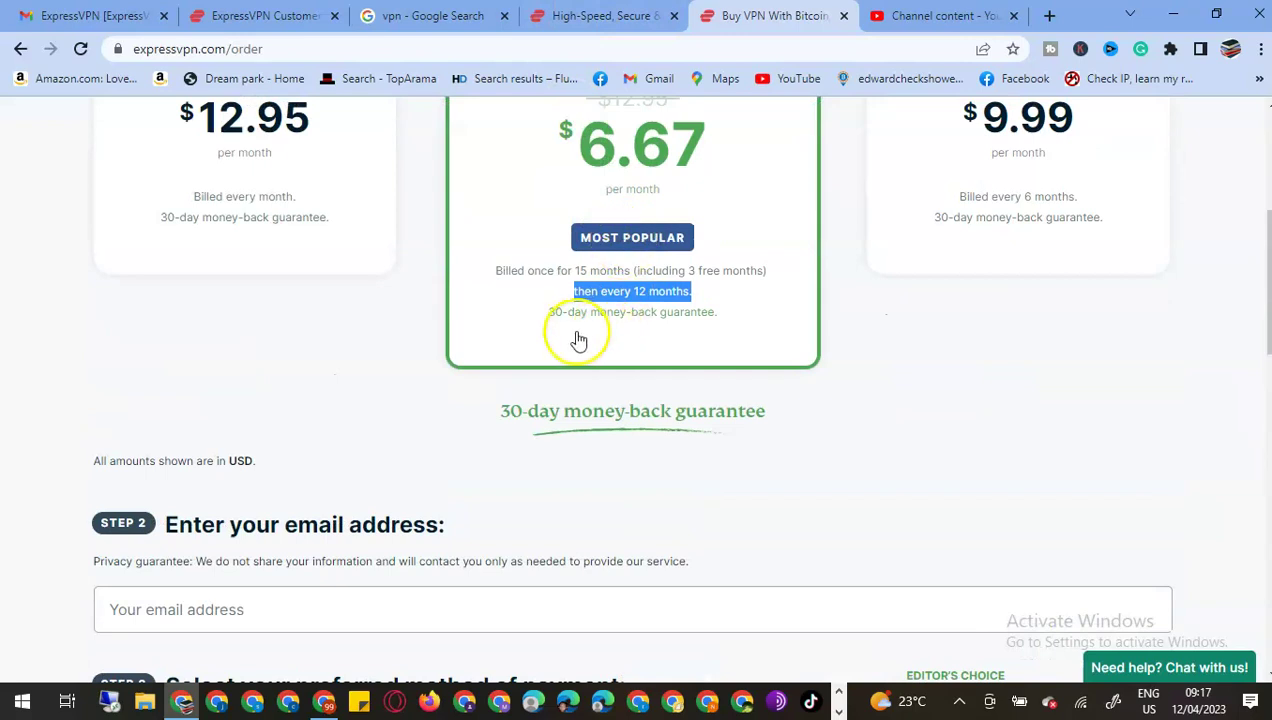
scroll(731, 282, up, 1)
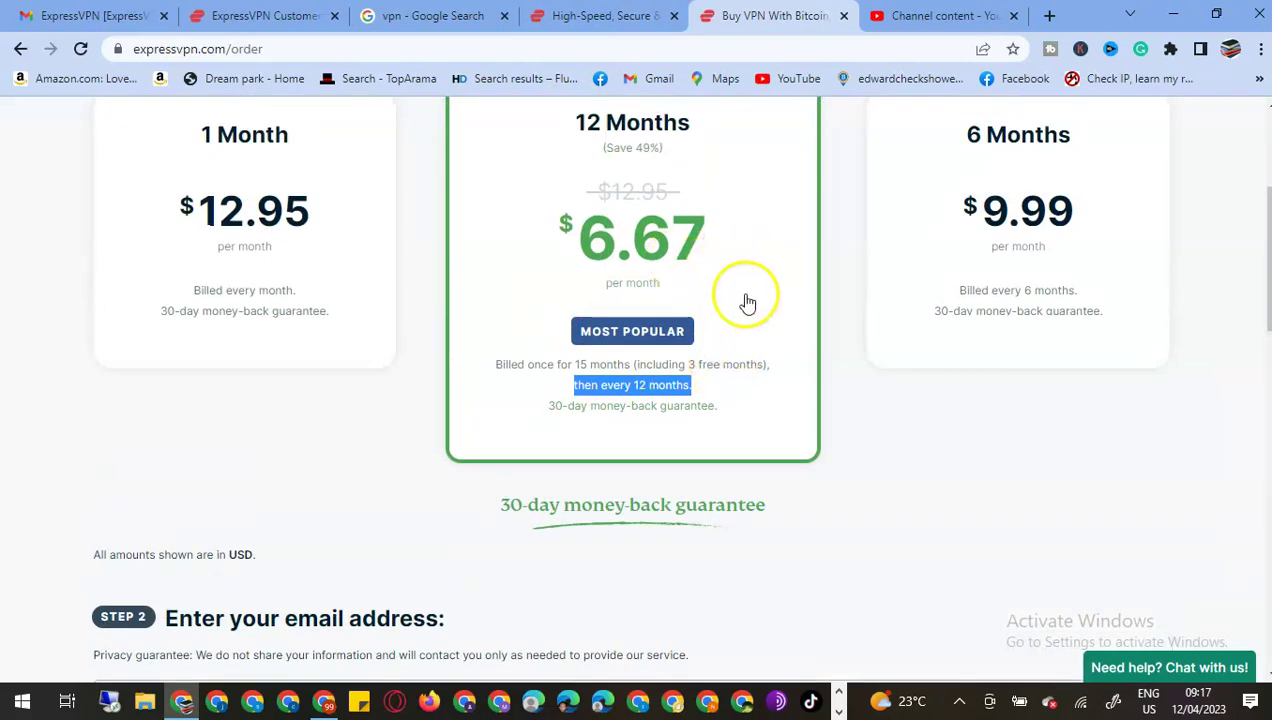
Examine the 6 Months plan's monthly price and billing terms on the order page.
scroll(930, 315, up, 1)
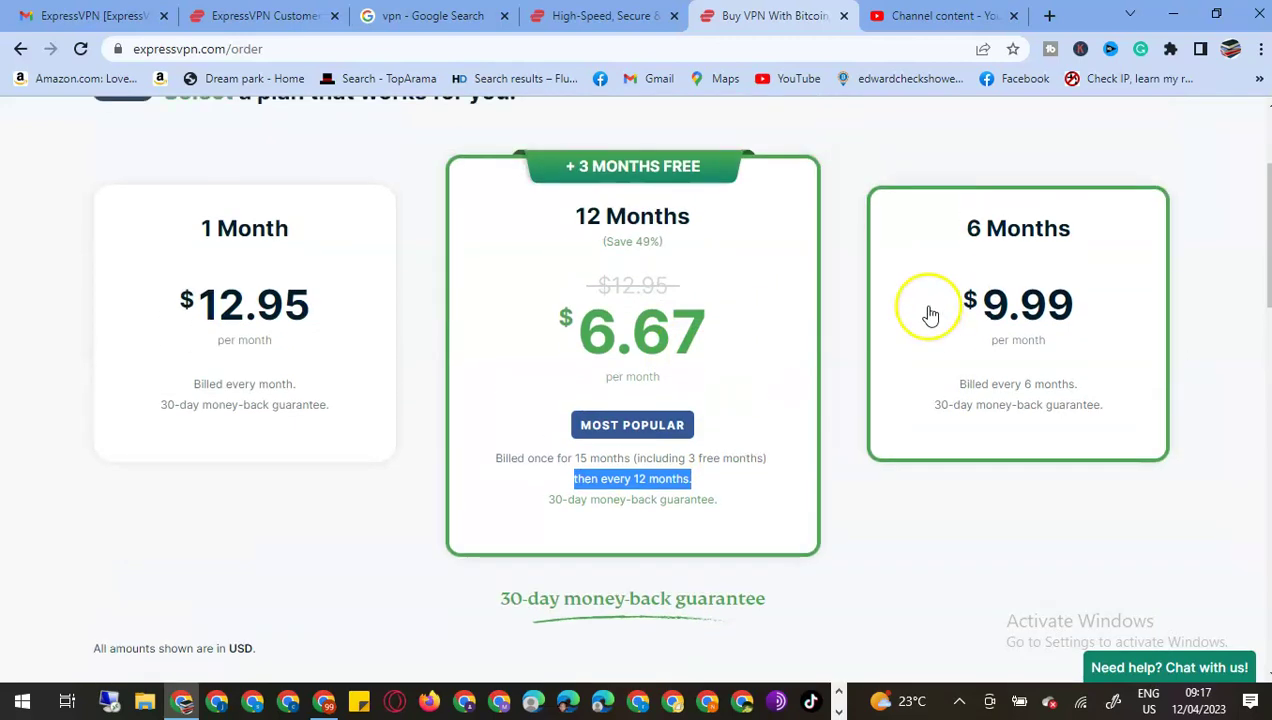
double_click(1004, 232)
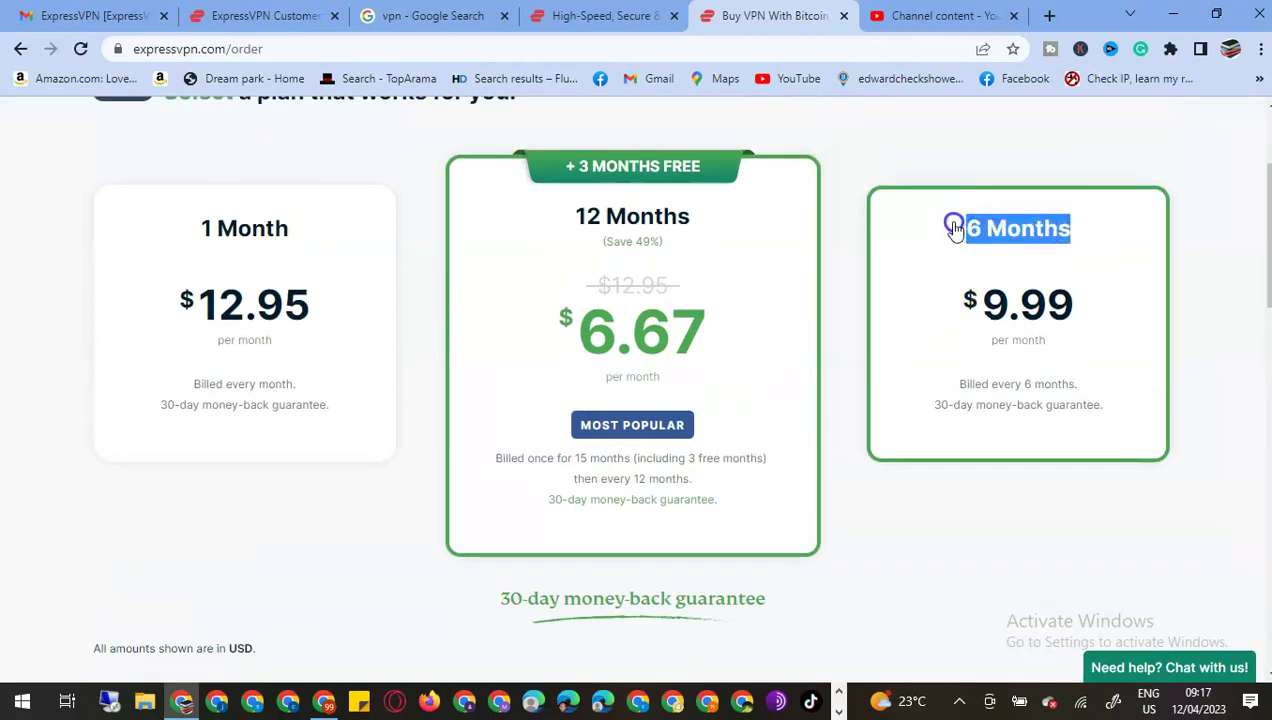
drag(1090, 307, 967, 308)
scroll(1008, 333, down, 5)
scroll(1008, 335, up, 4)
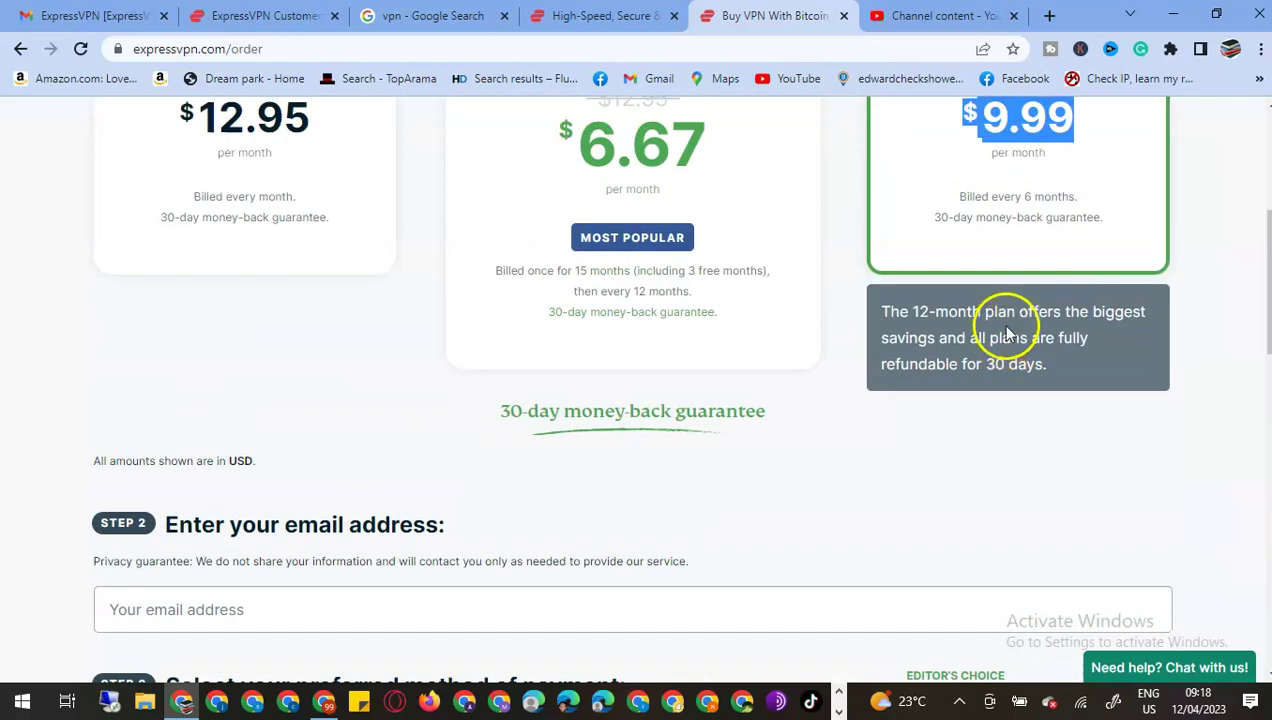
scroll(1030, 328, up, 1)
drag(1078, 287, 958, 287)
scroll(762, 365, down, 2)
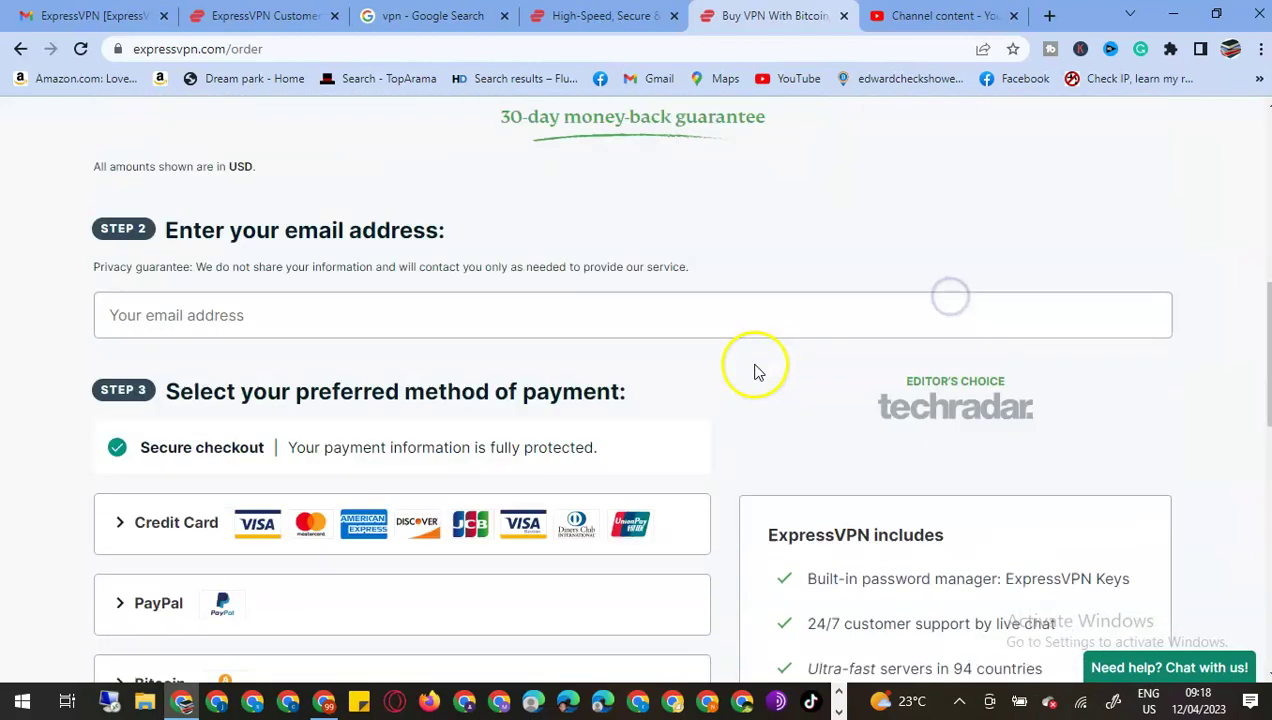
Select the 12 Months plan with 3 months free on the order page.
scroll(740, 372, up, 3)
scroll(698, 335, up, 2)
scroll(698, 334, up, 2)
scroll(724, 350, down, 2)
click(738, 437)
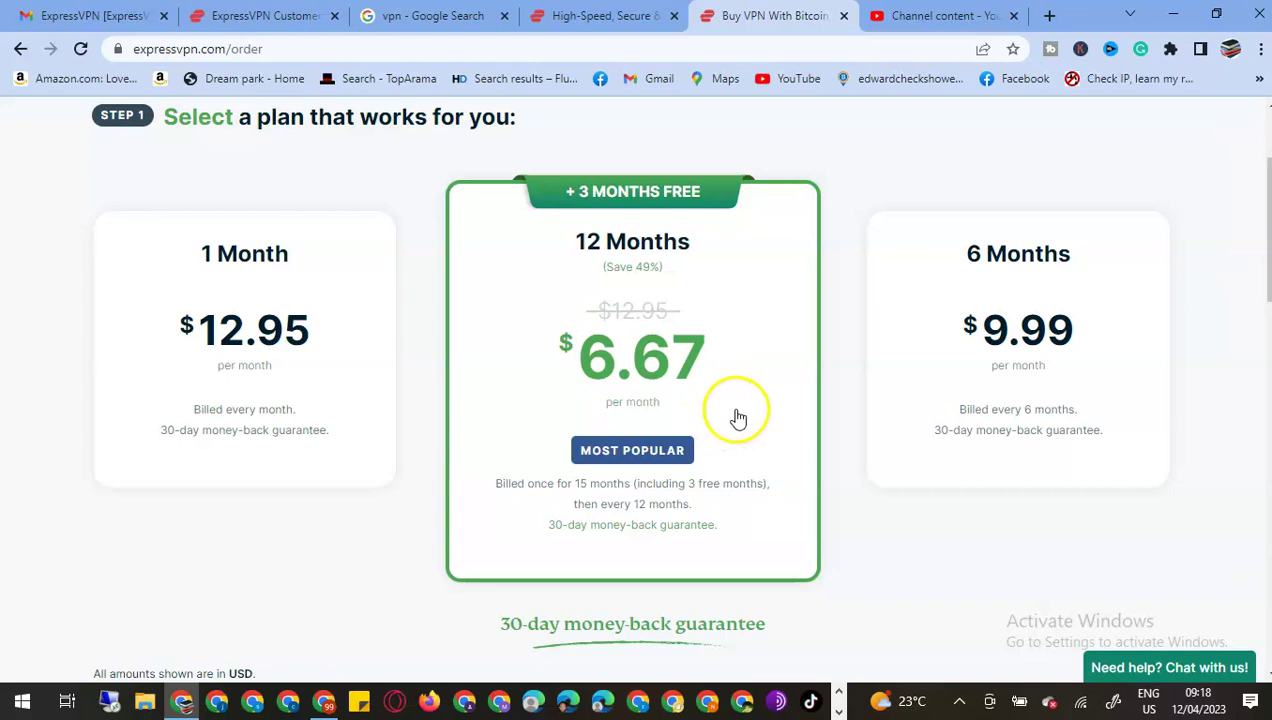
Check the support chat e-mail in Gmail, and open the Live Chat form on the ExpressVPN home page.
click(411, 18)
click(274, 18)
click(115, 17)
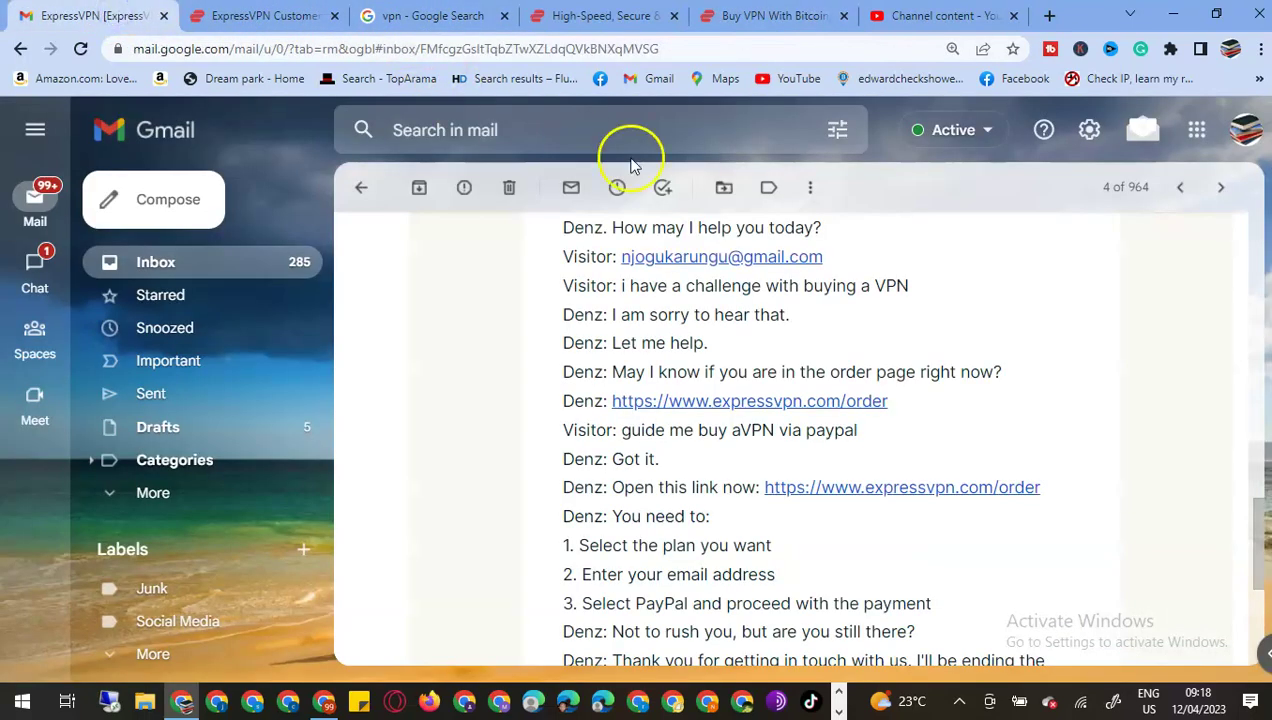
click(585, 12)
scroll(1000, 425, down, 3)
scroll(1024, 586, up, 3)
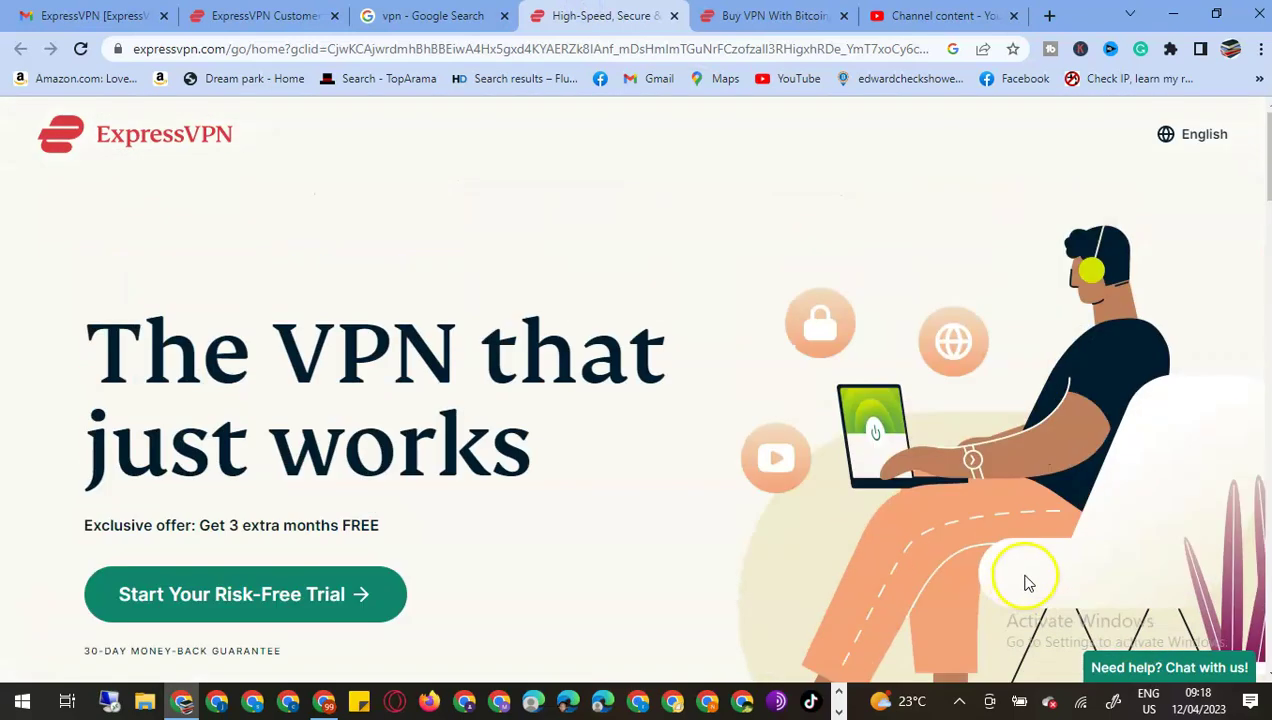
click(1147, 683)
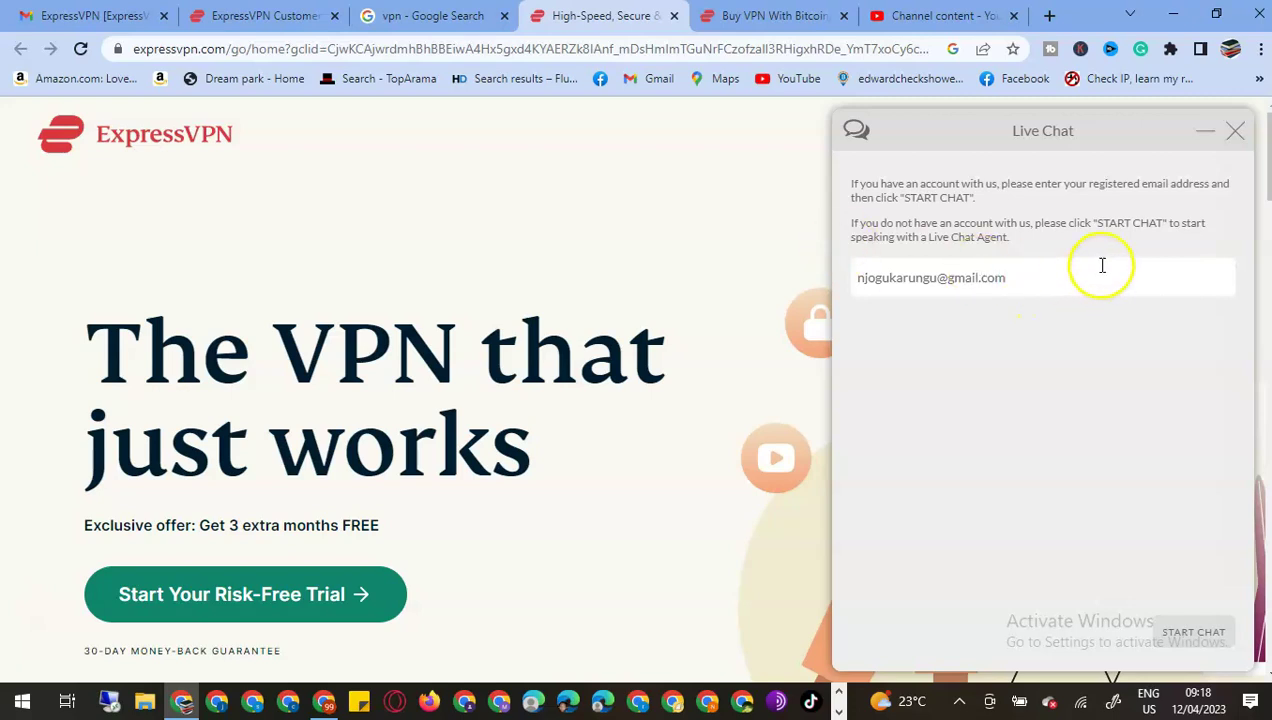
Return to the order page and examine the email step, the currency note and the 30-day money-back guarantee.
click(790, 22)
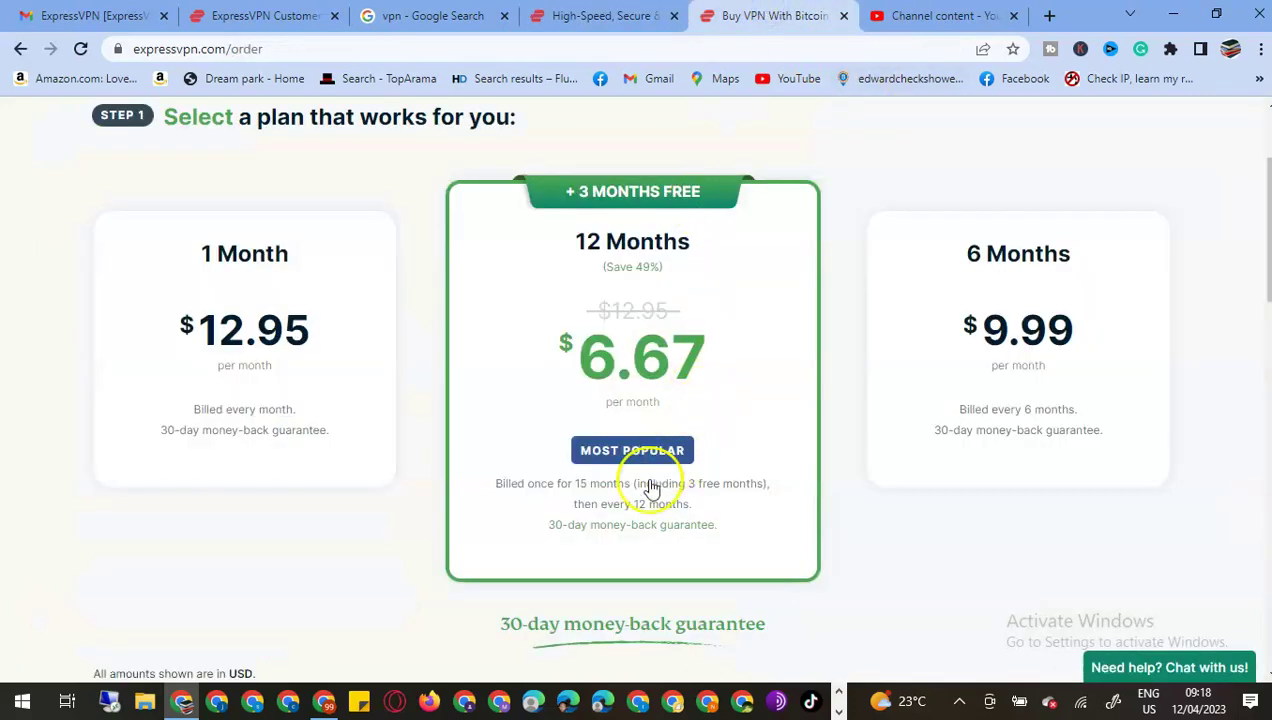
scroll(645, 514, down, 2)
scroll(648, 527, down, 2)
click(193, 459)
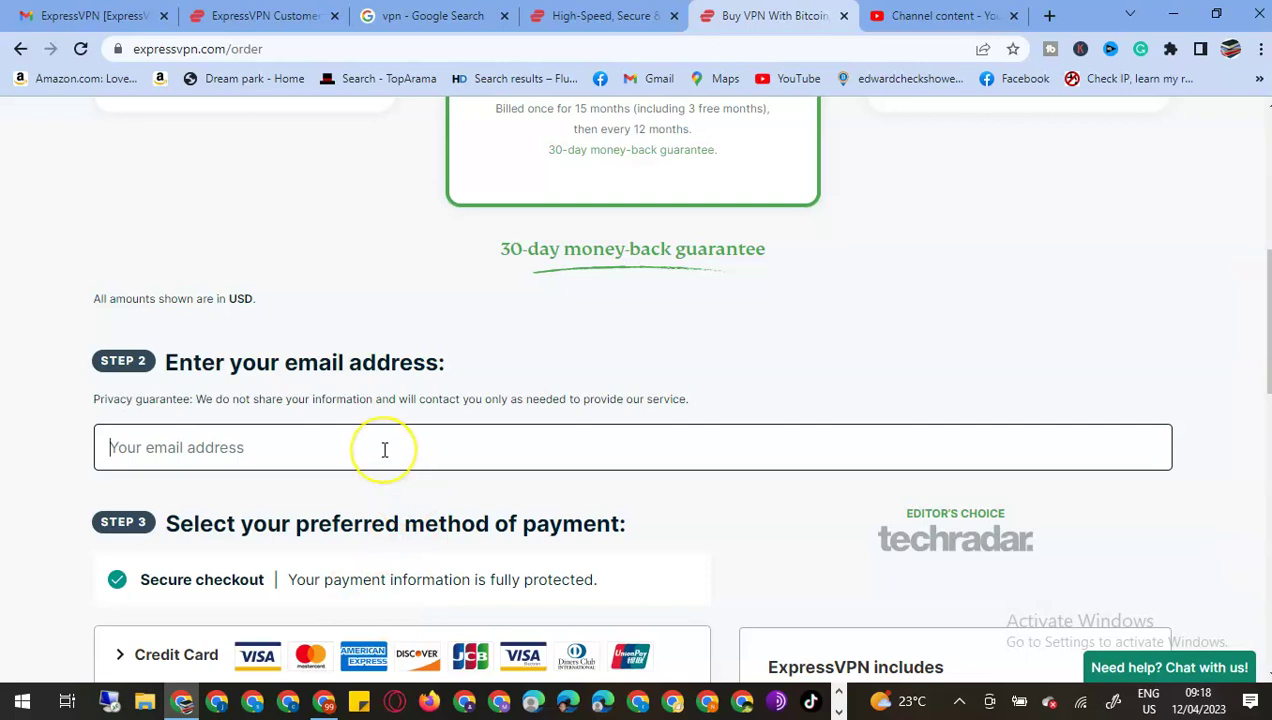
scroll(553, 325, up, 1)
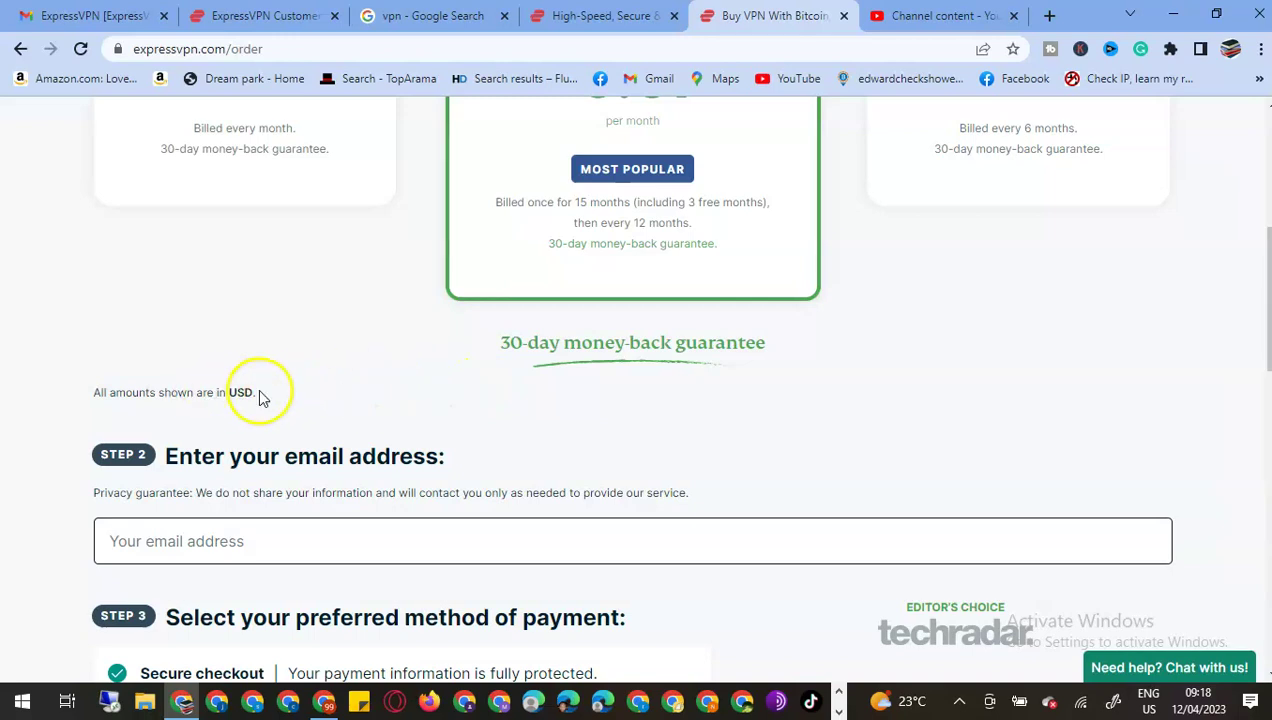
drag(260, 395, 145, 388)
drag(764, 343, 486, 347)
scroll(630, 377, up, 2)
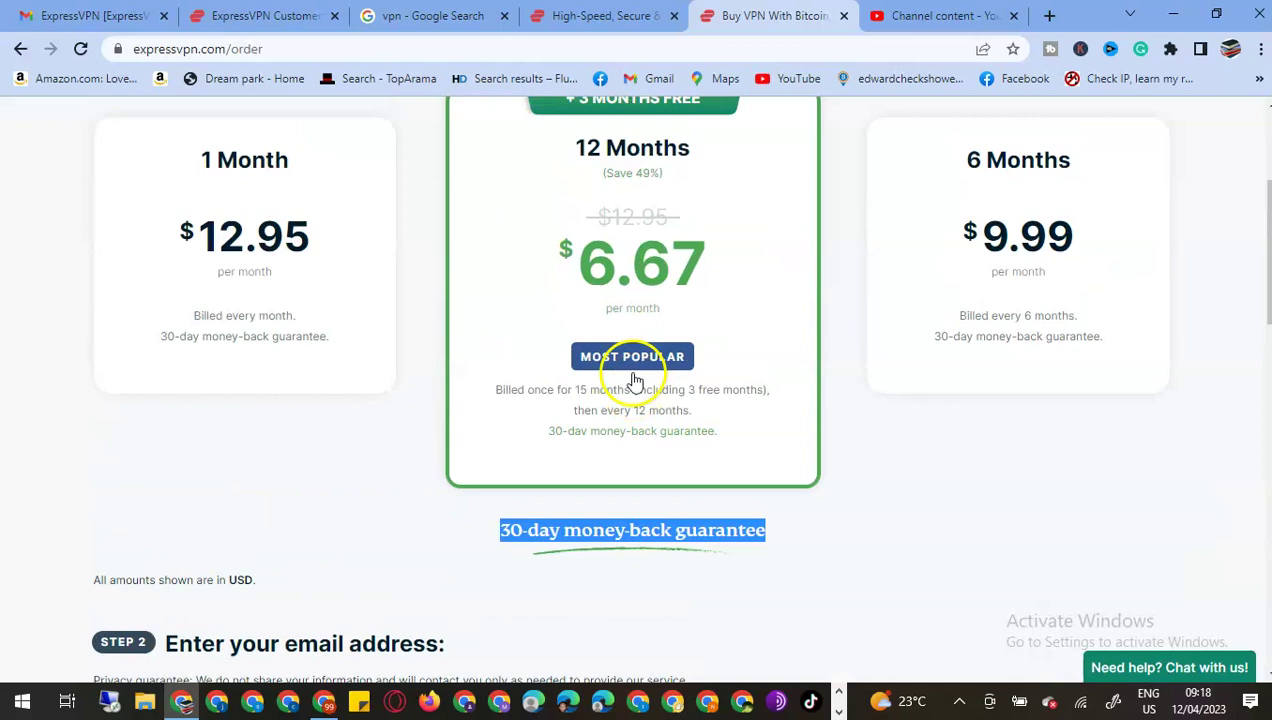
scroll(318, 511, down, 2)
click(150, 545)
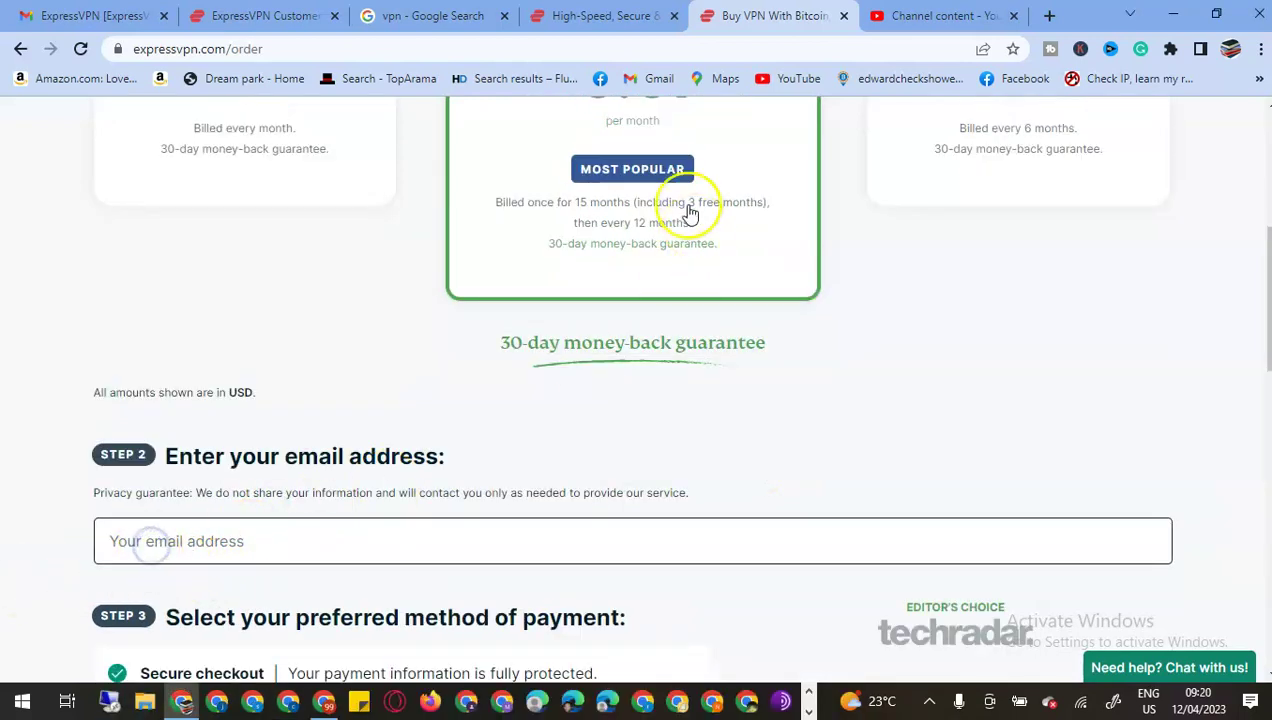
Transfer the e-mail address from the Live Chat form into the order page's email address field.
click(641, 15)
click(1008, 277)
triple_click(858, 283)
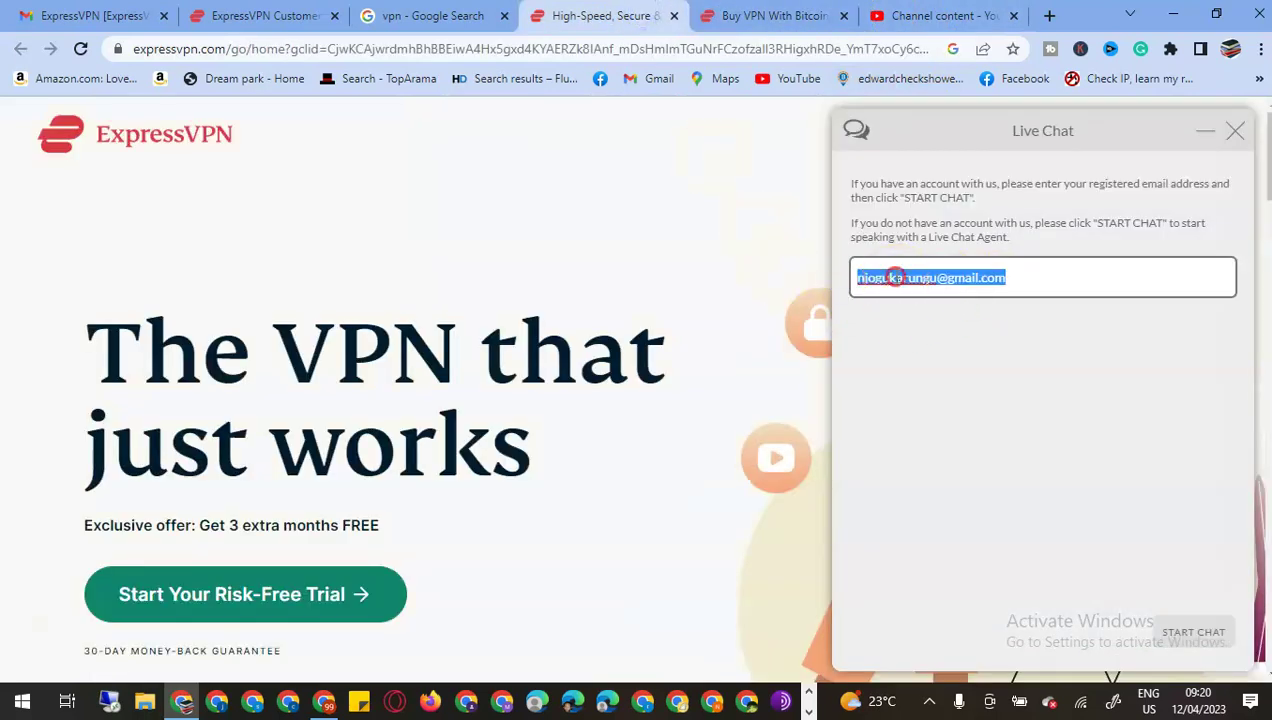
right_click(893, 277)
click(944, 322)
click(761, 16)
right_click(178, 557)
click(232, 405)
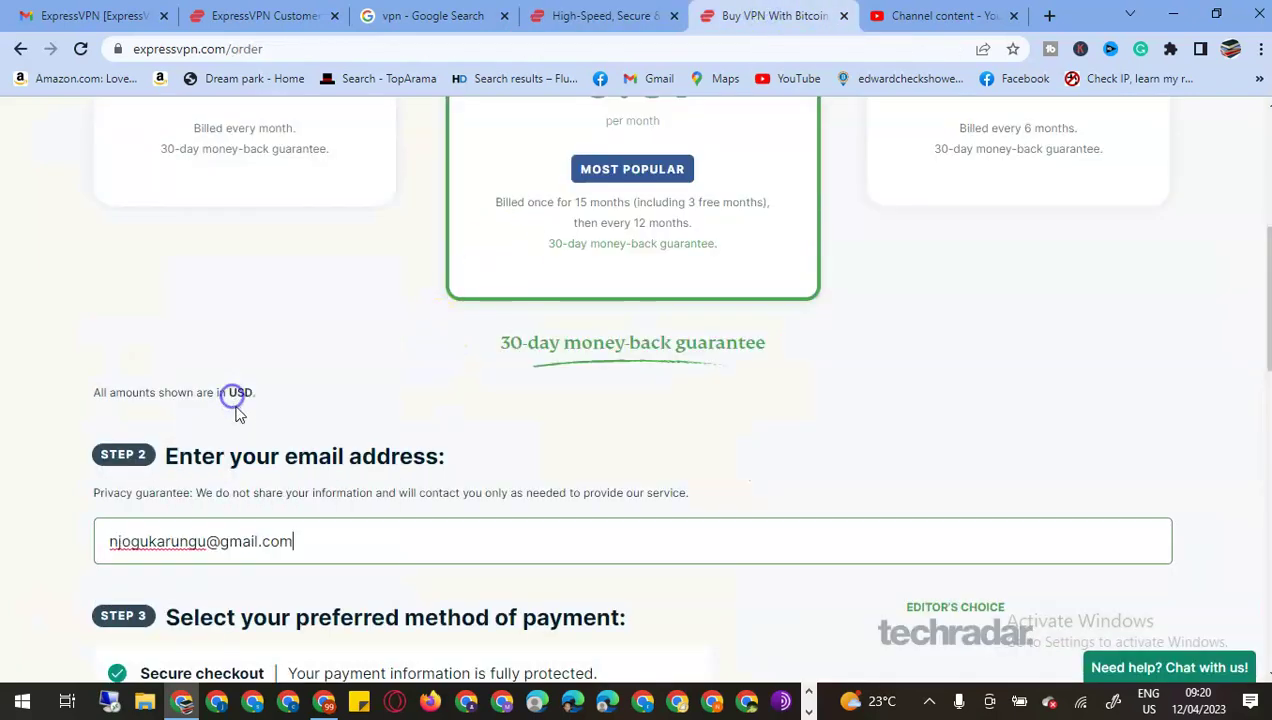
click(198, 495)
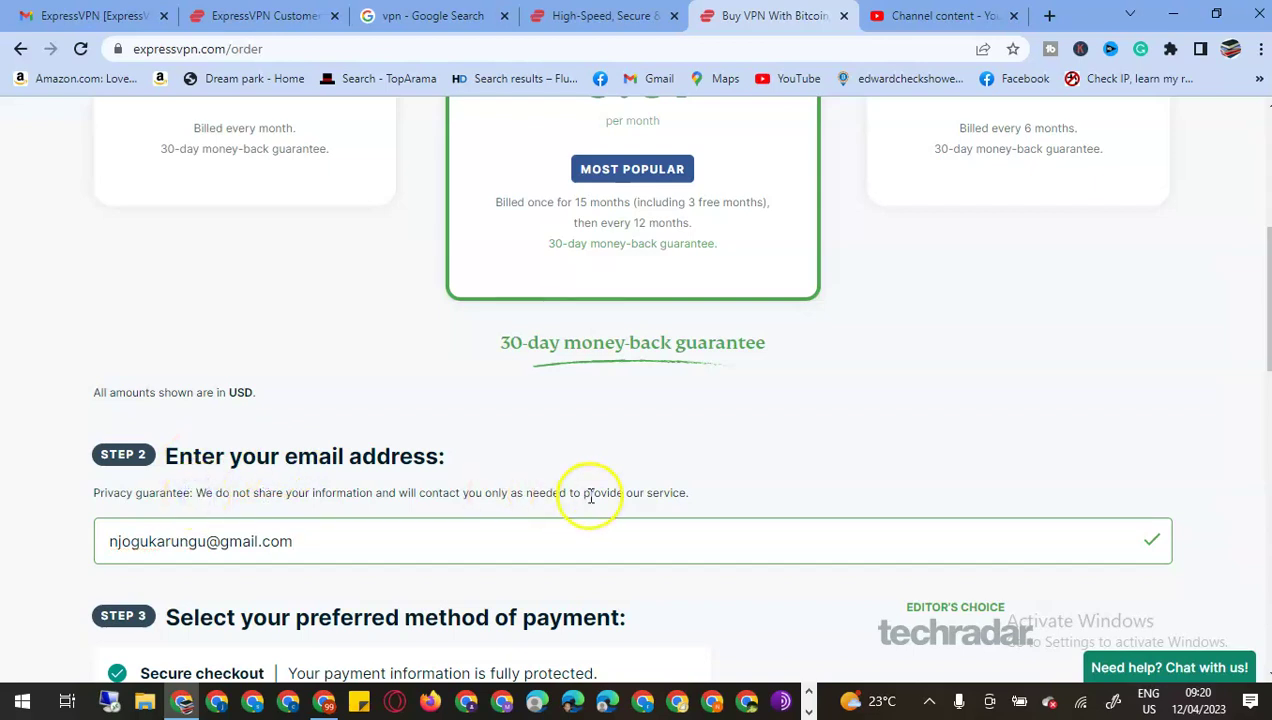
Look over the payment methods, and read the "What does a VPN do?" answer in the Google results for vpn.
scroll(686, 486, down, 3)
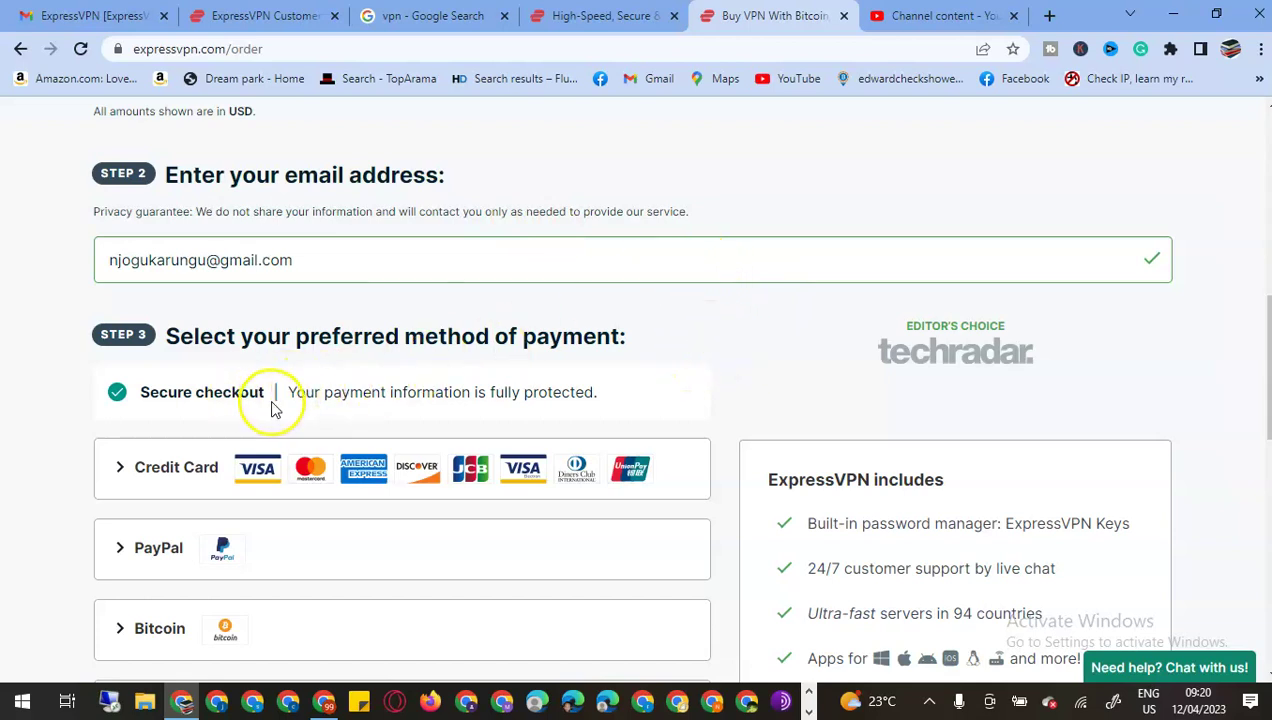
click(279, 16)
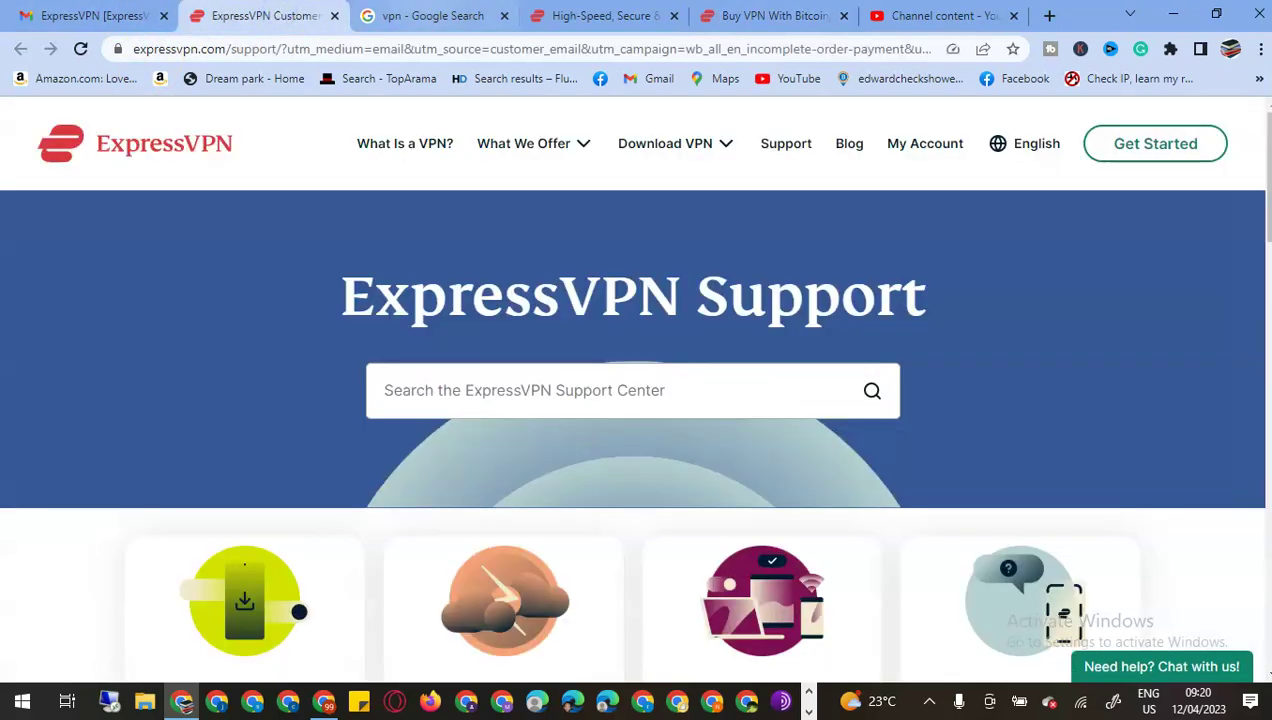
click(480, 16)
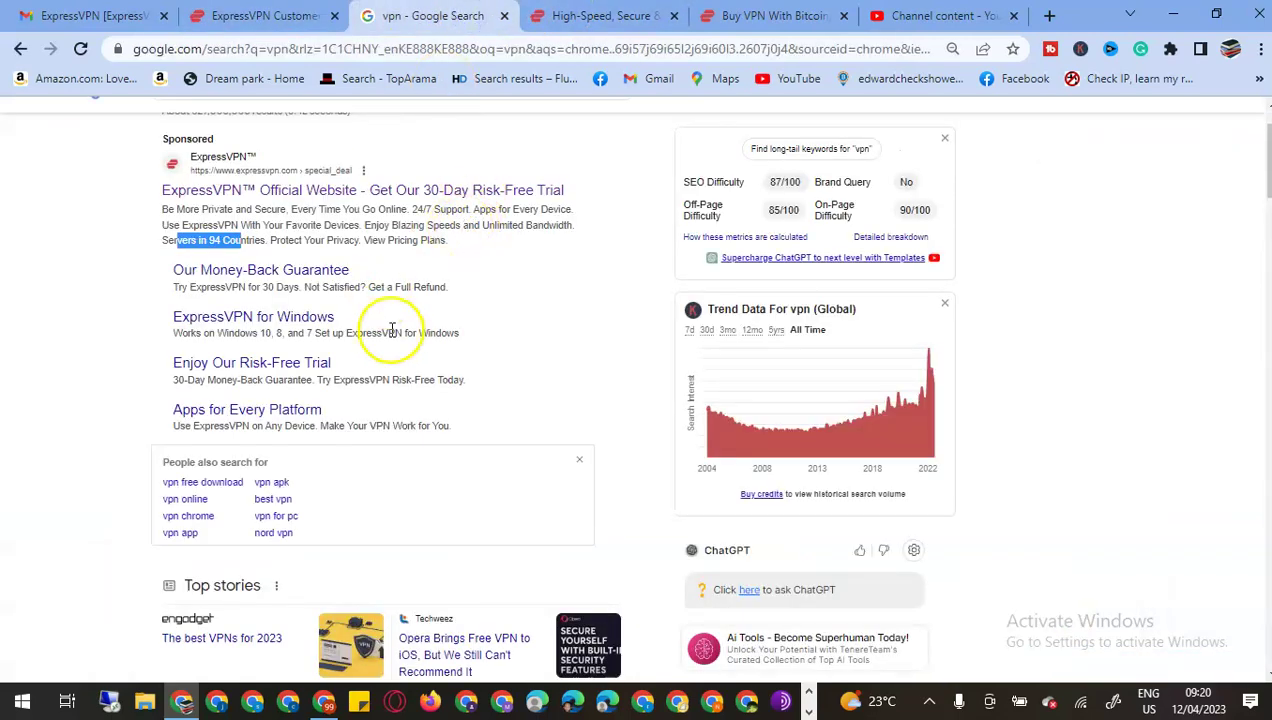
scroll(392, 330, down, 6)
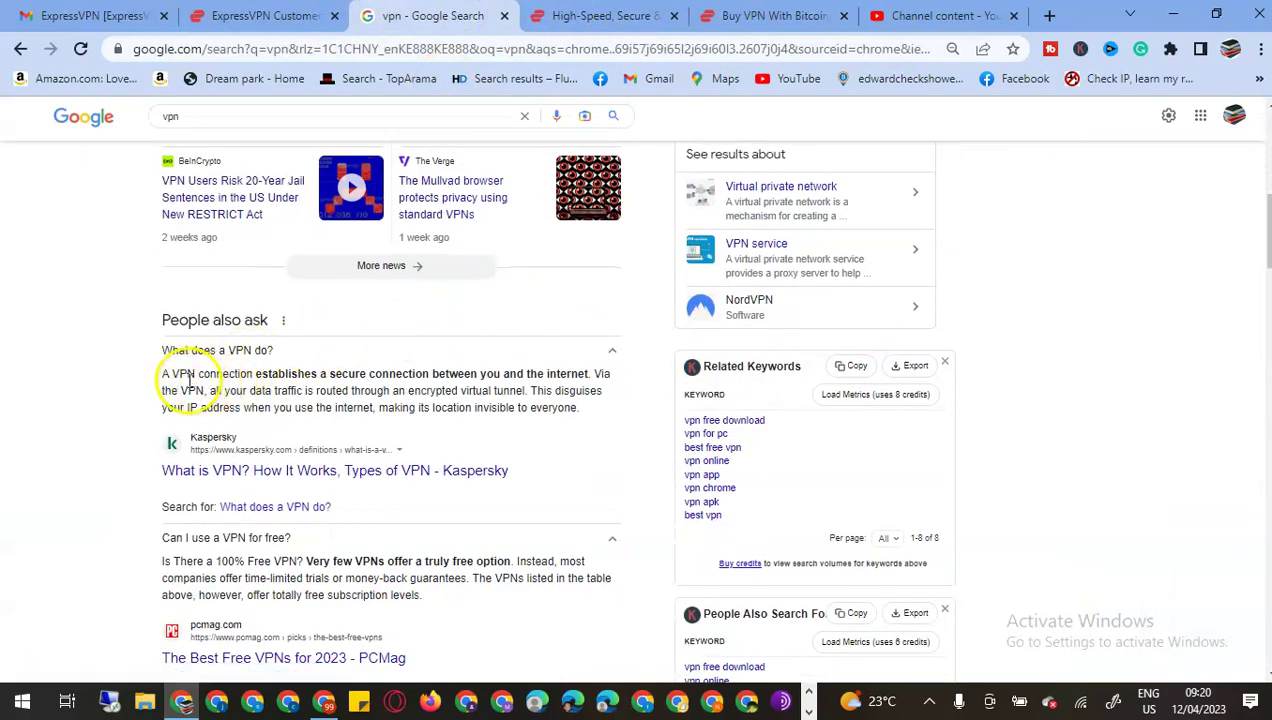
drag(157, 371, 280, 370)
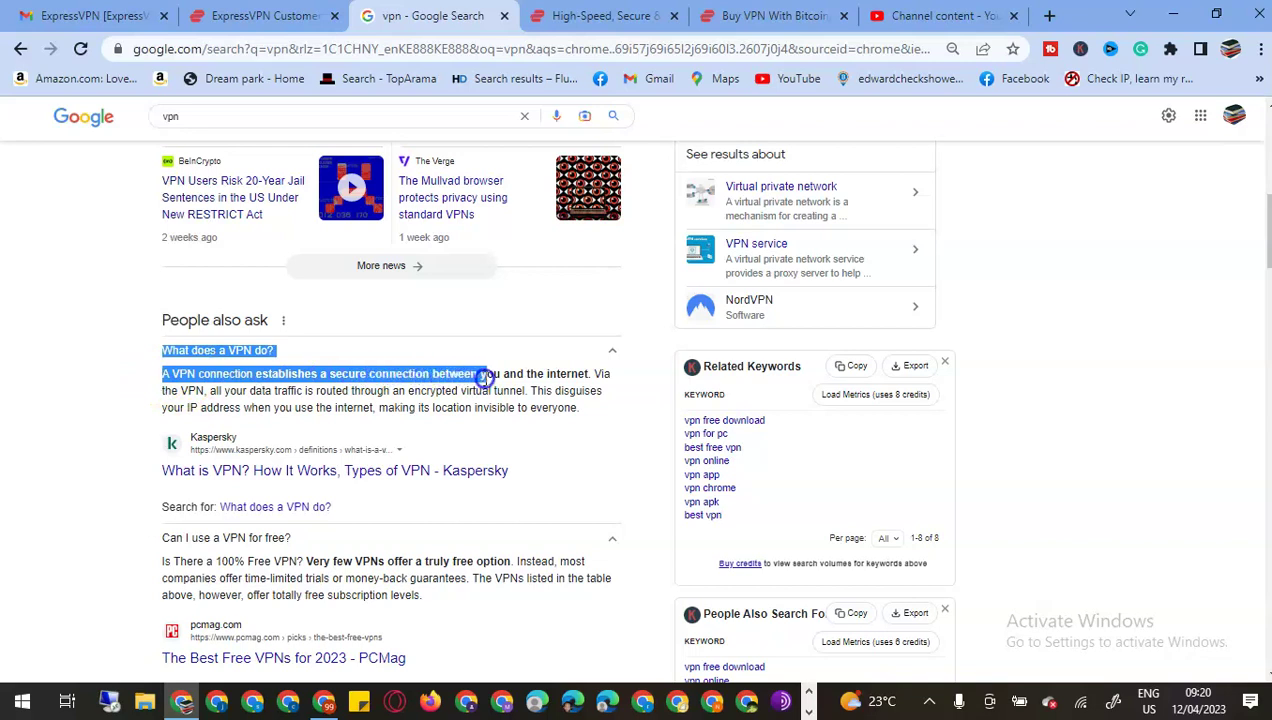
drag(556, 377, 556, 377)
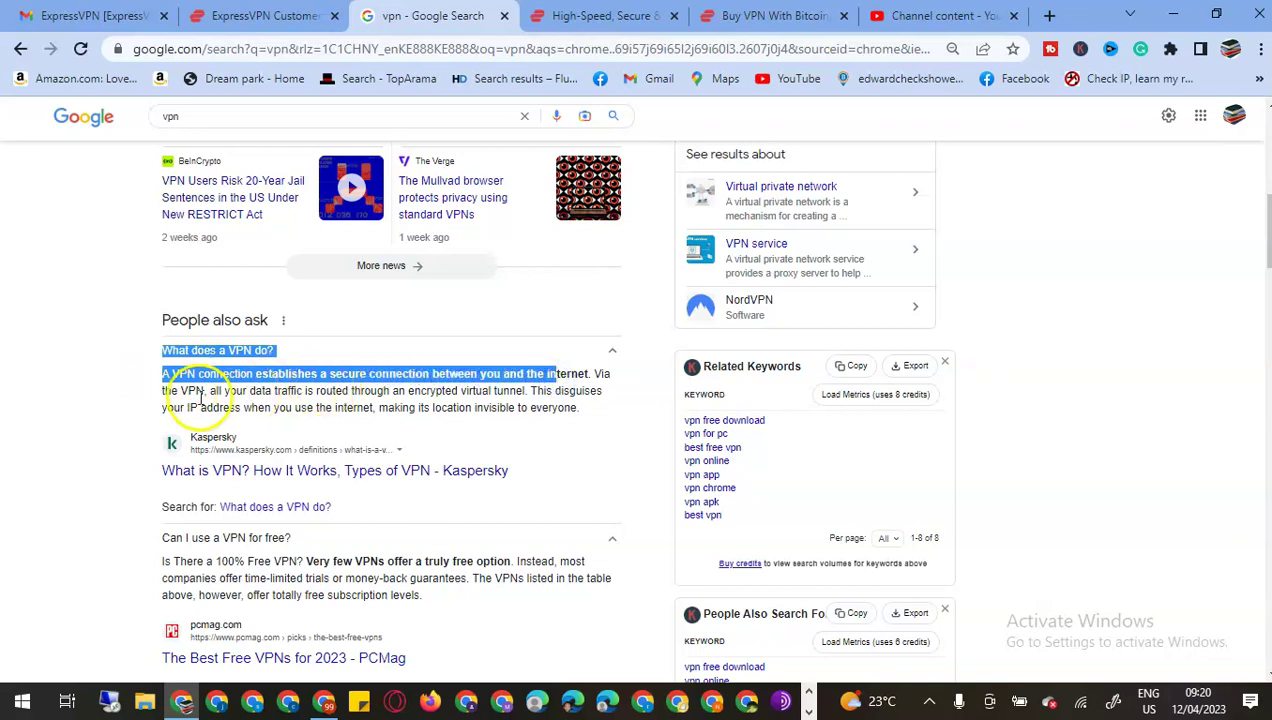
drag(209, 390, 265, 390)
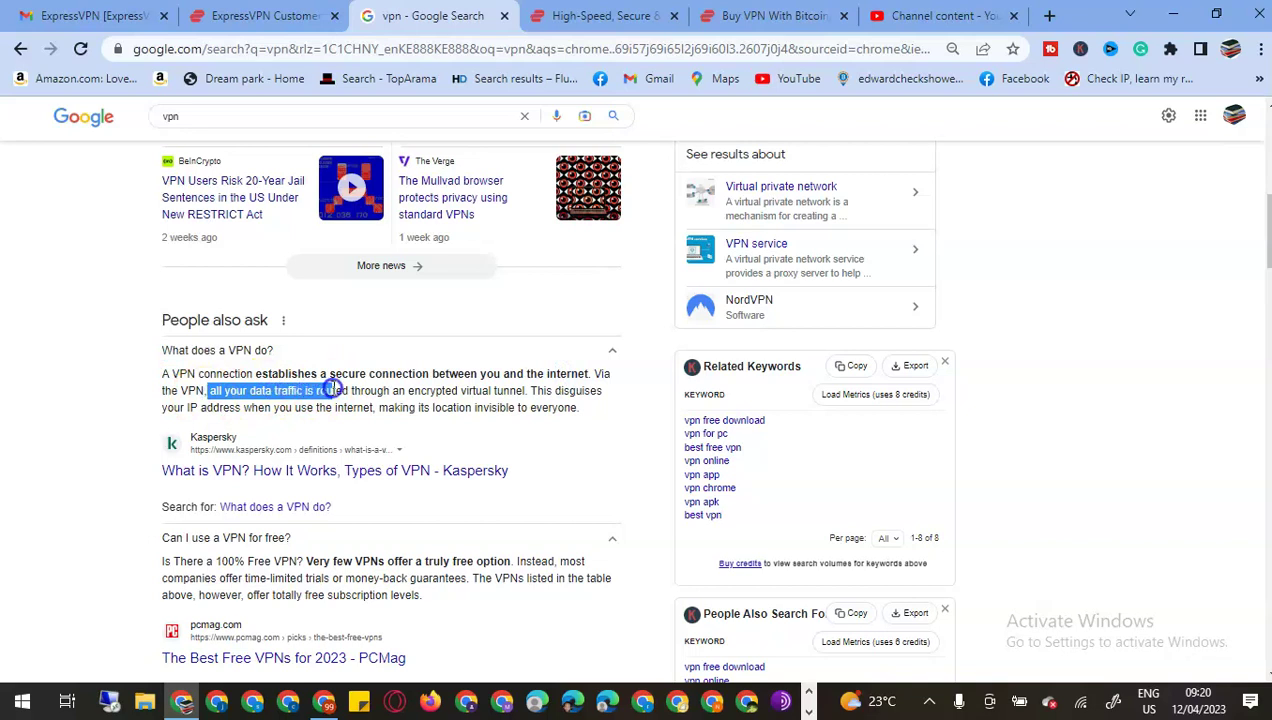
drag(383, 393, 550, 407)
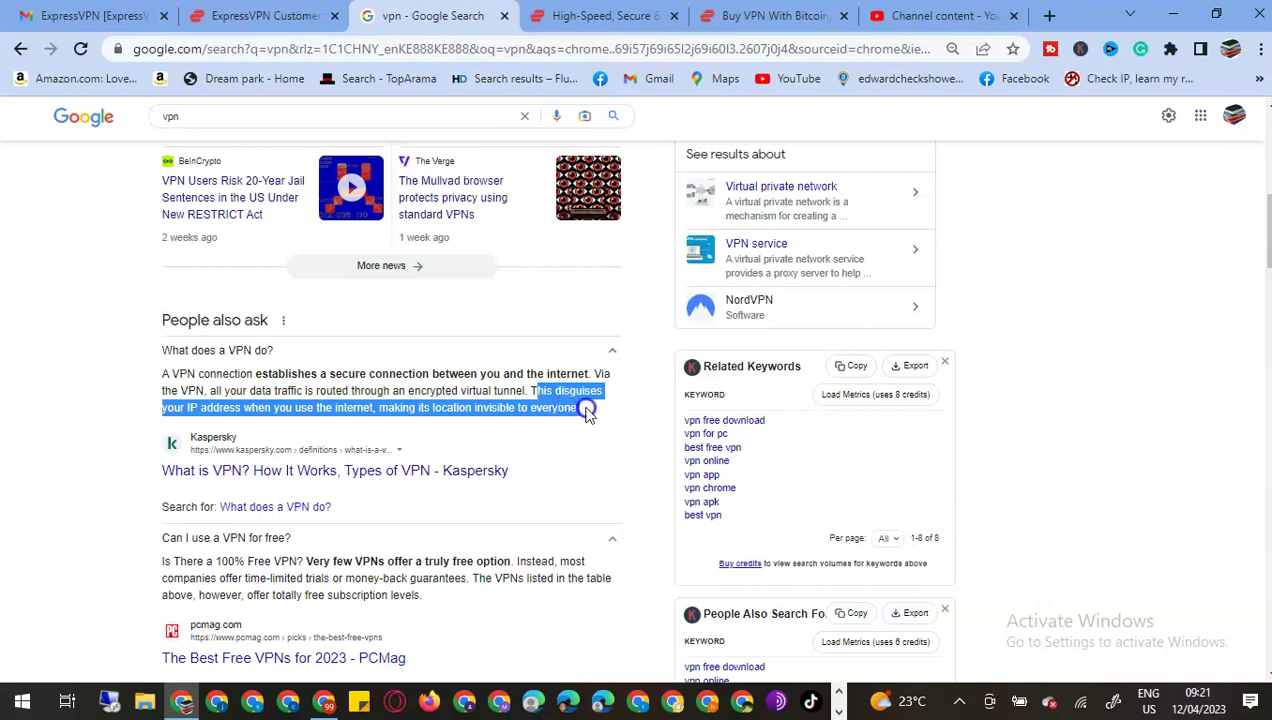
drag(587, 414, 587, 414)
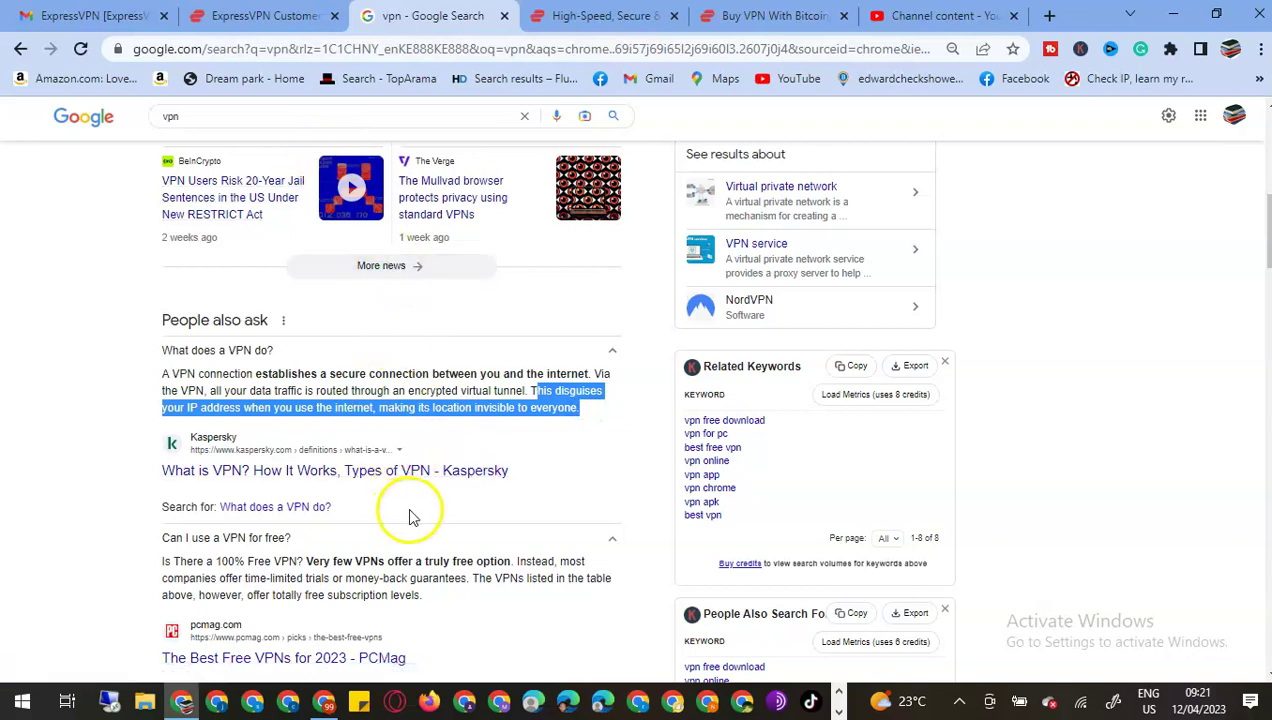
Read the "What does the VPN stand for?" answer in the Google results.
scroll(420, 517, down, 3)
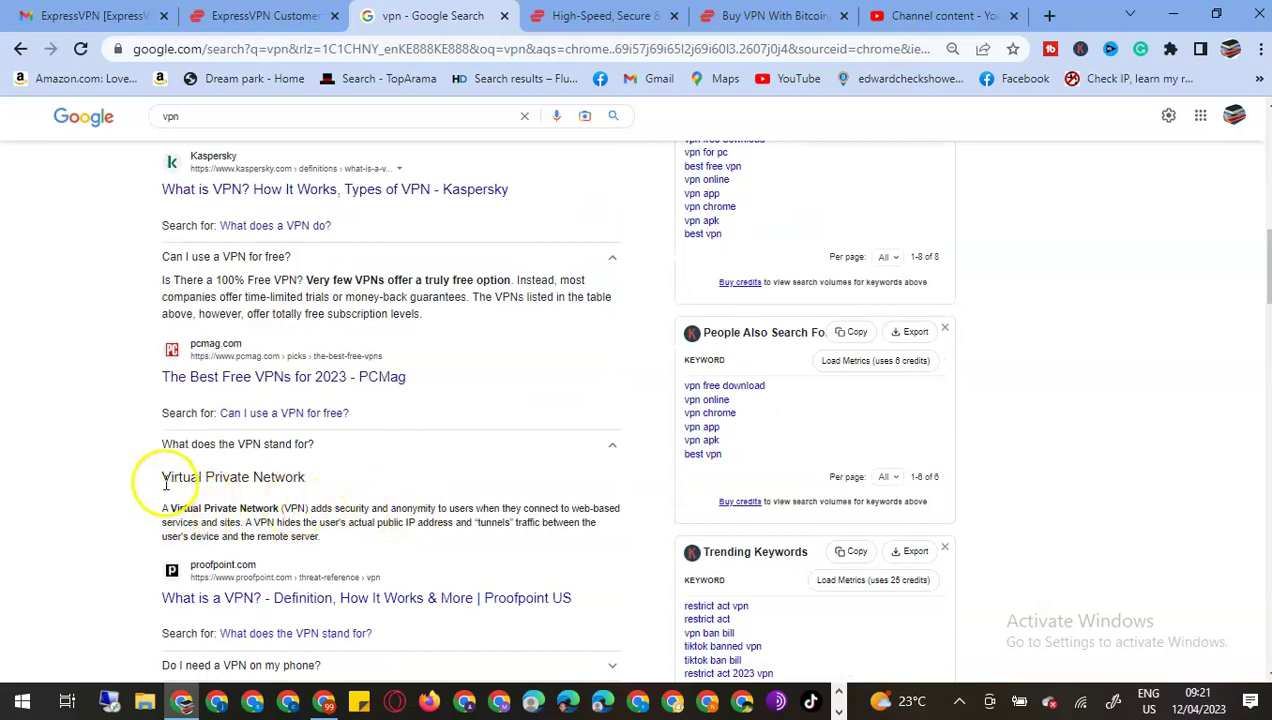
drag(162, 477, 310, 479)
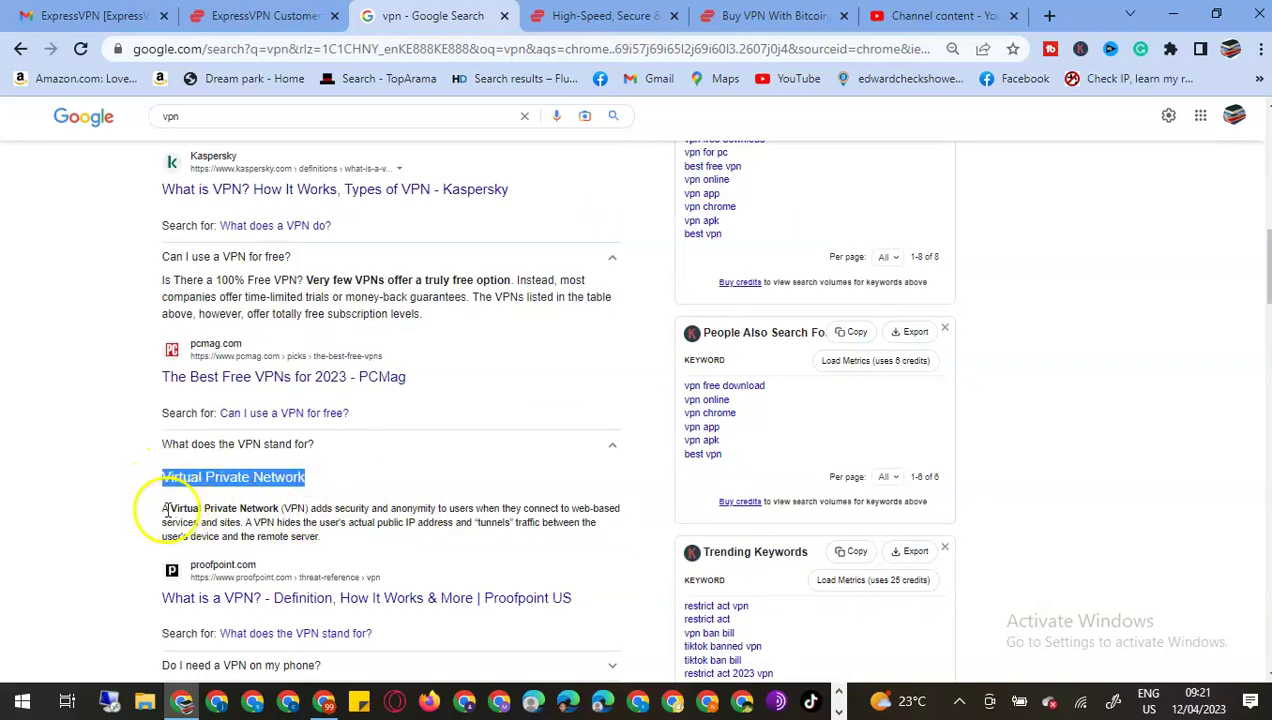
drag(169, 508, 377, 512)
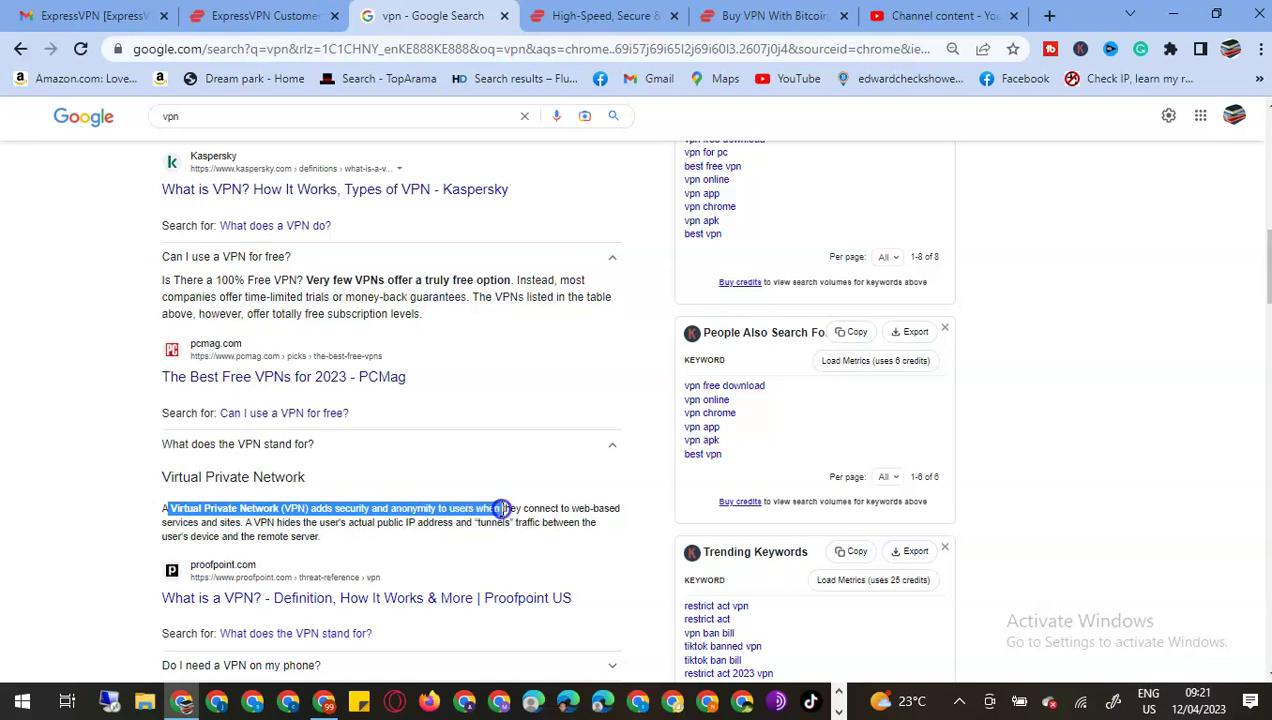
drag(578, 508, 305, 522)
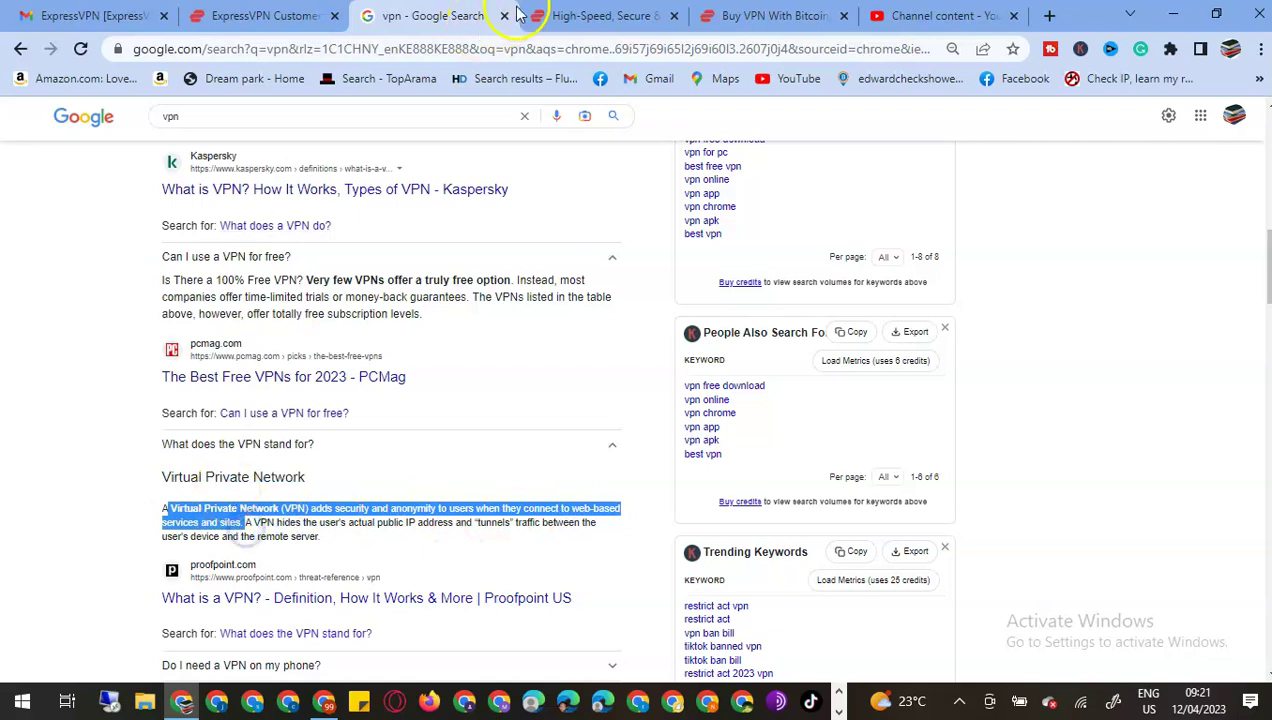
Choose PayPal as the payment method on the order page, and approve the subscription payment in PayPal Checkout.
click(595, 16)
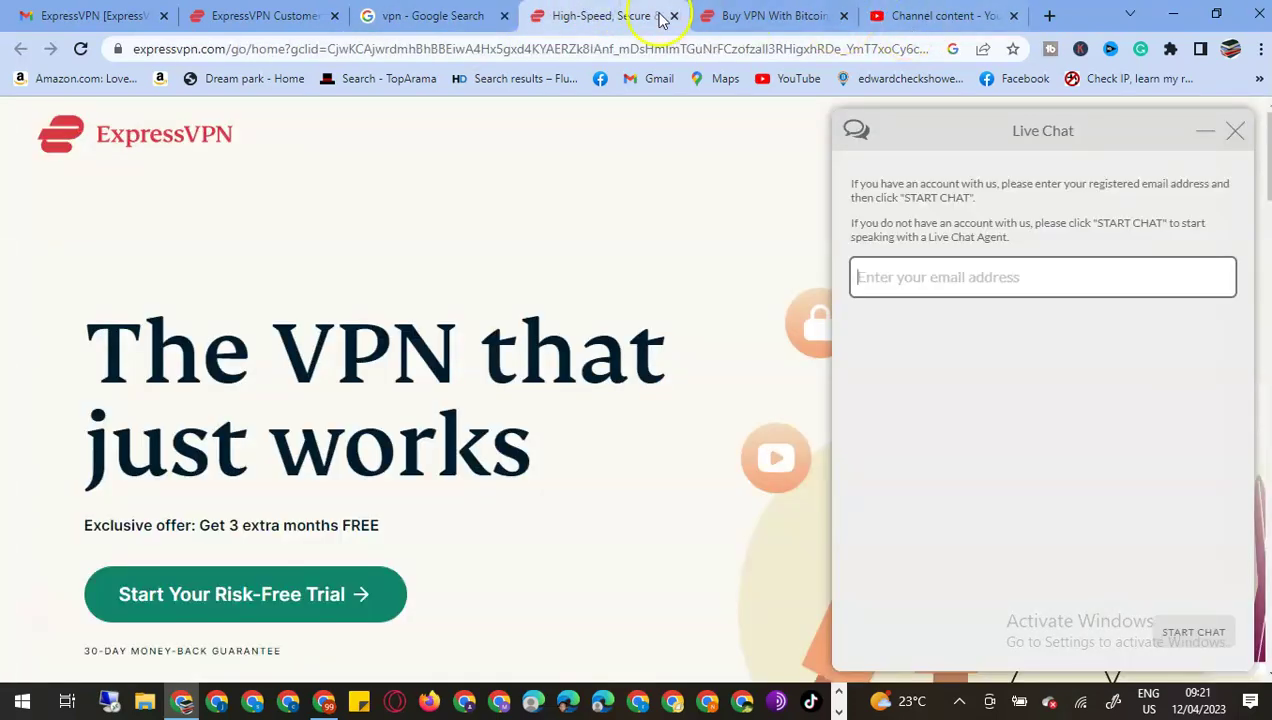
click(763, 16)
scroll(272, 441, down, 2)
click(126, 368)
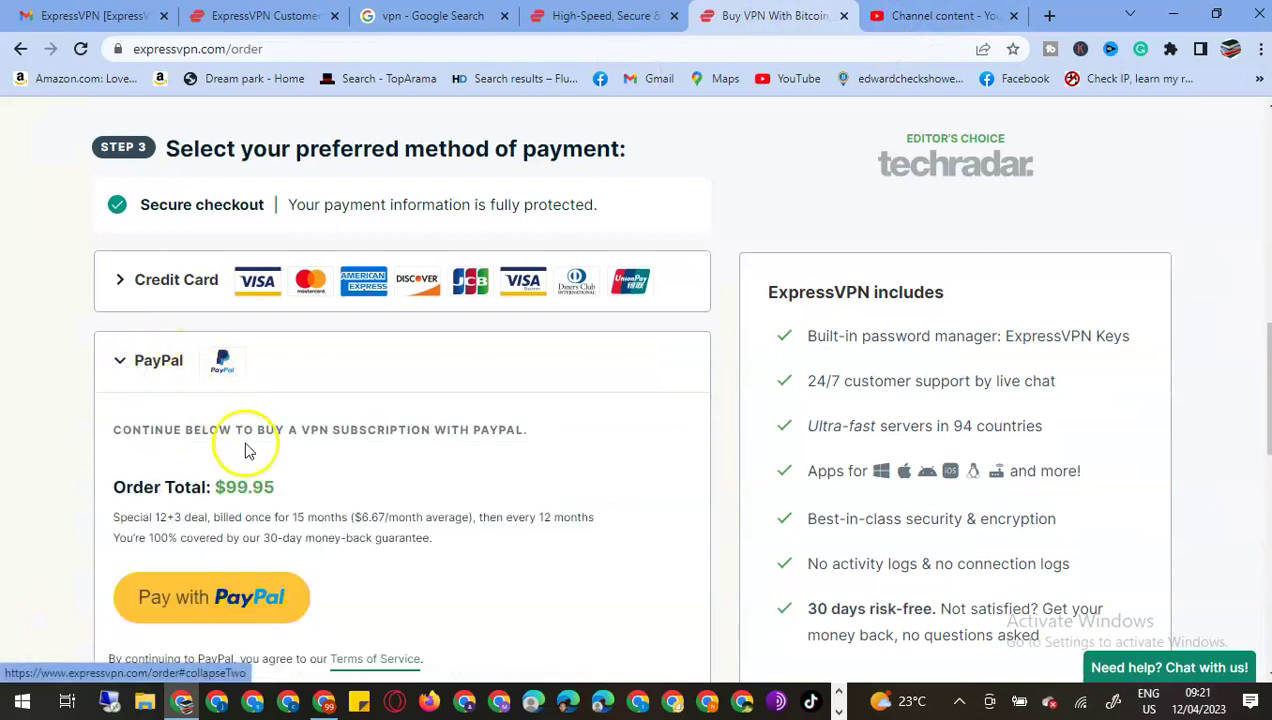
scroll(460, 478, down, 1)
scroll(430, 485, down, 1)
click(256, 515)
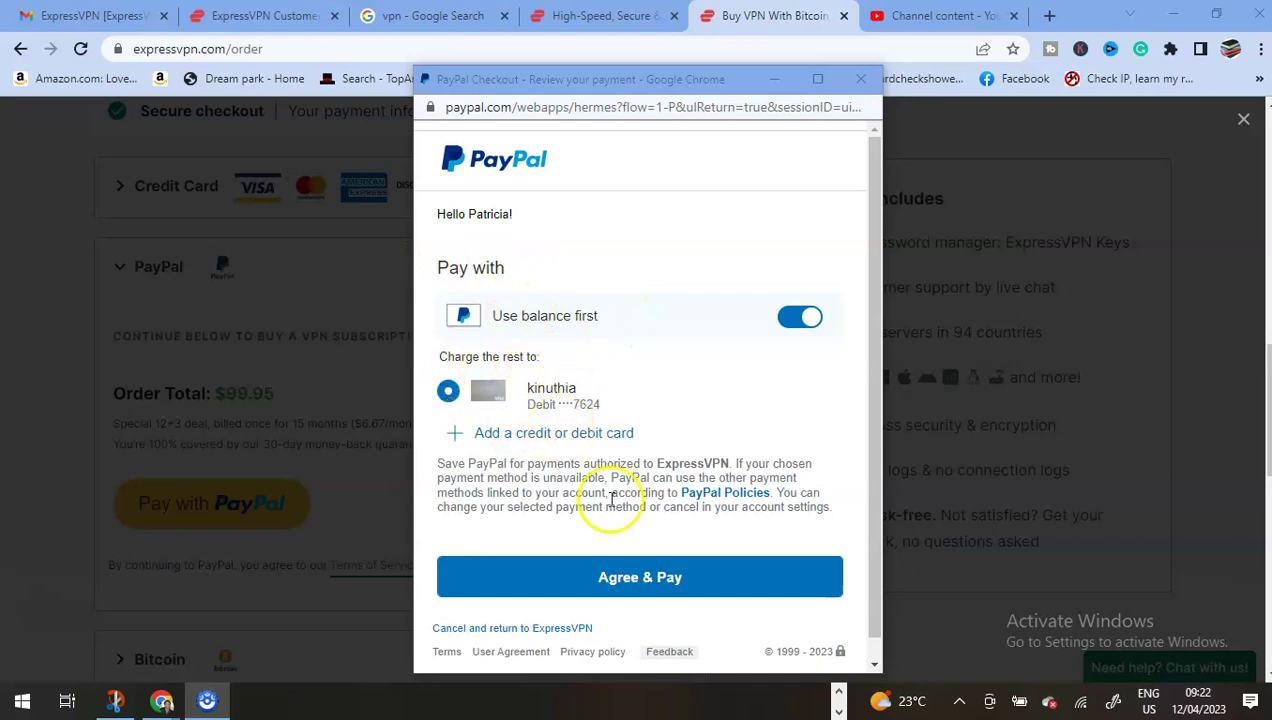
click(642, 577)
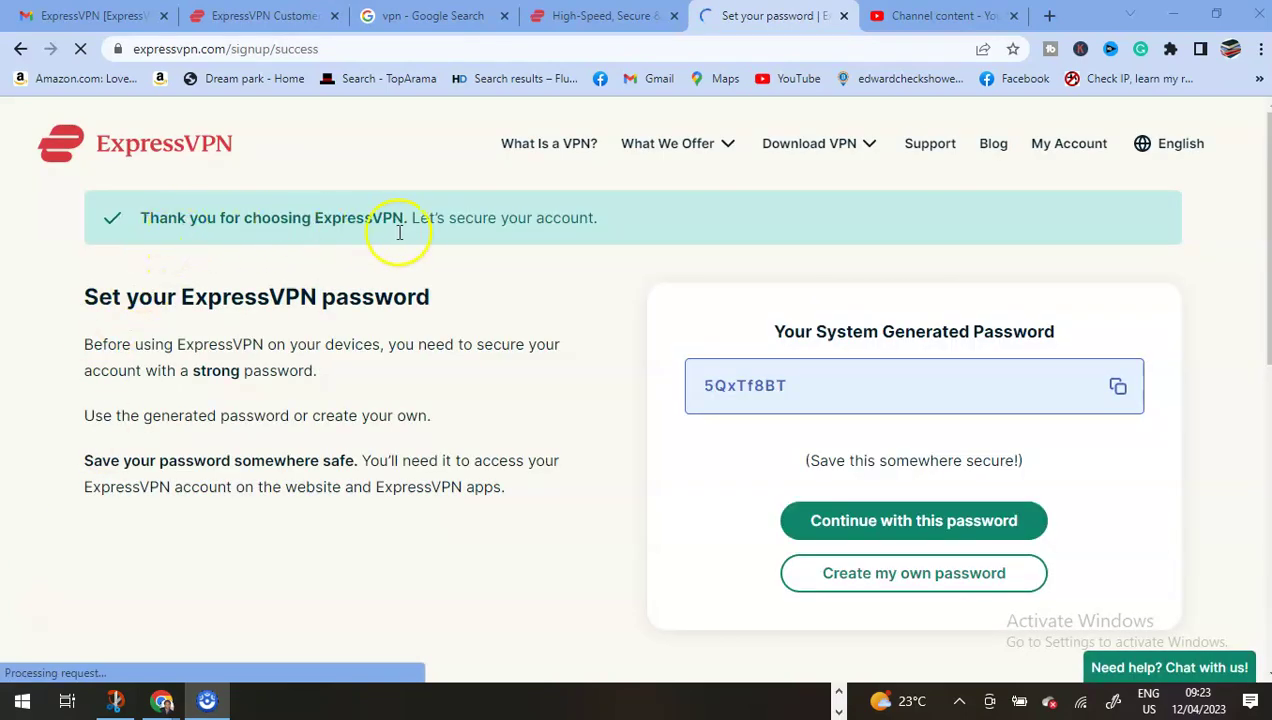
Read the account-securing message, the "Set your ExpressVPN password" instructions and the available password options on the signup success page.
drag(598, 218, 125, 218)
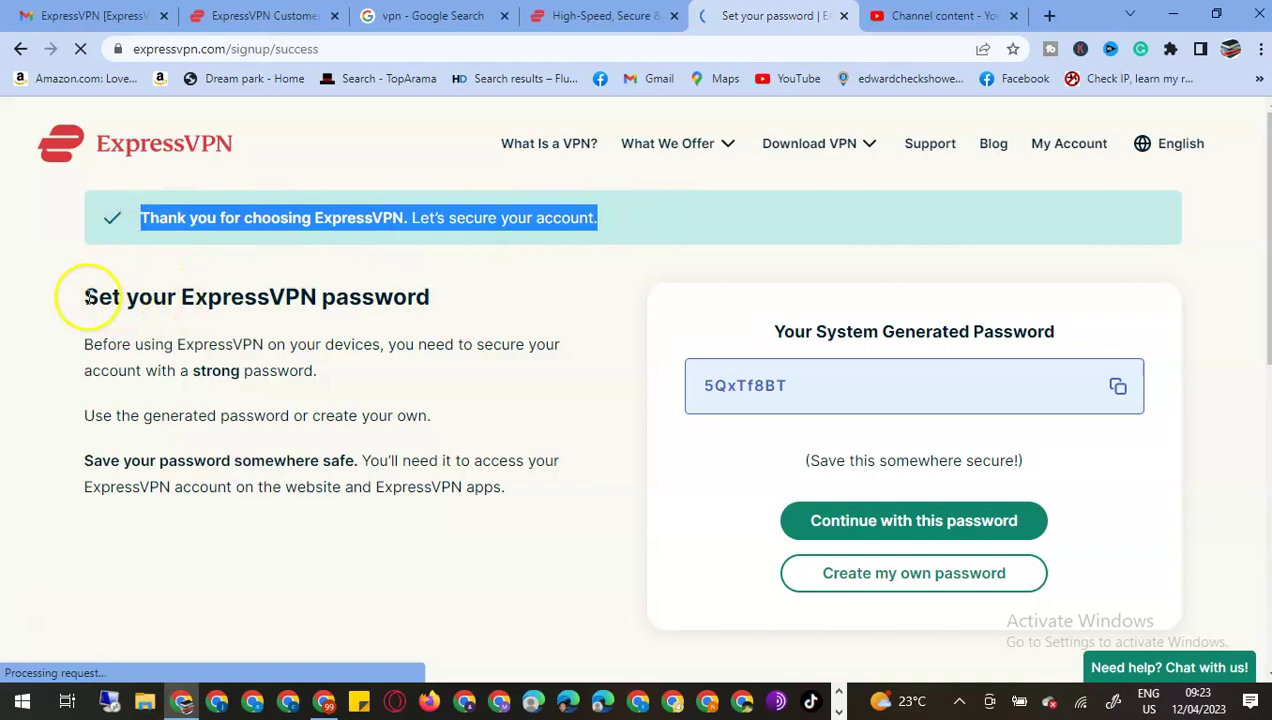
drag(88, 297, 428, 300)
drag(93, 344, 329, 369)
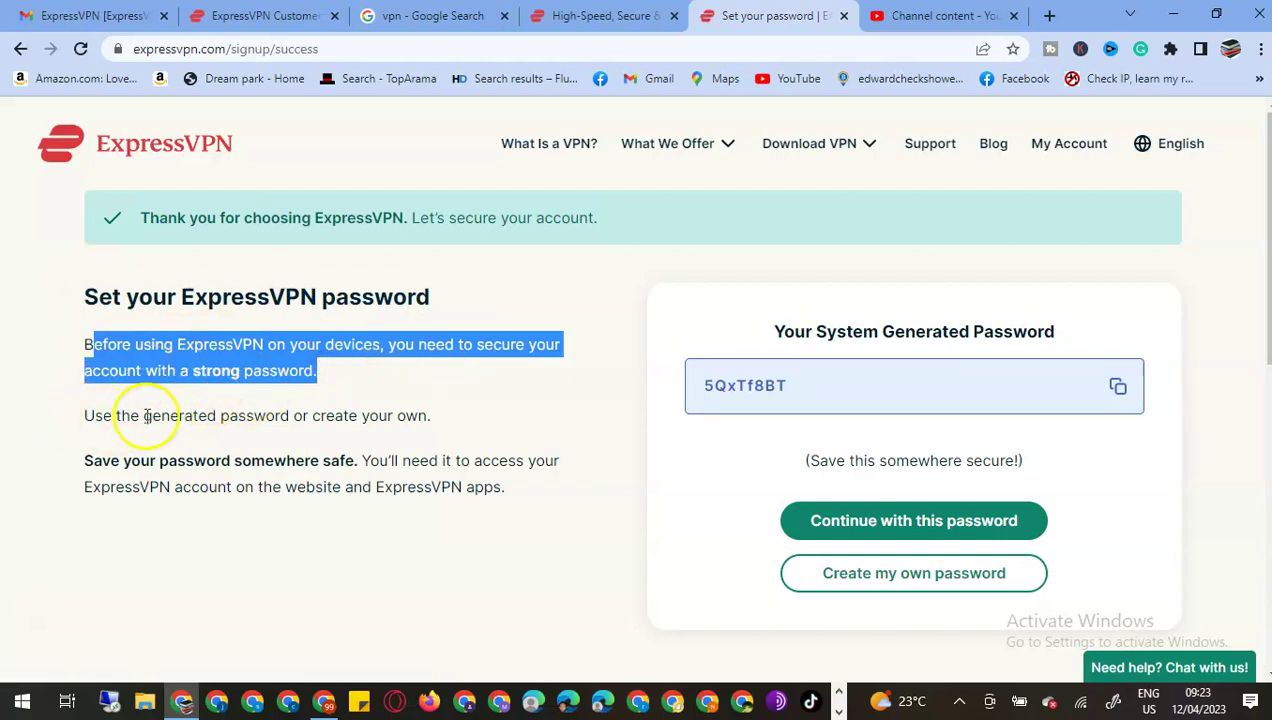
drag(86, 417, 262, 419)
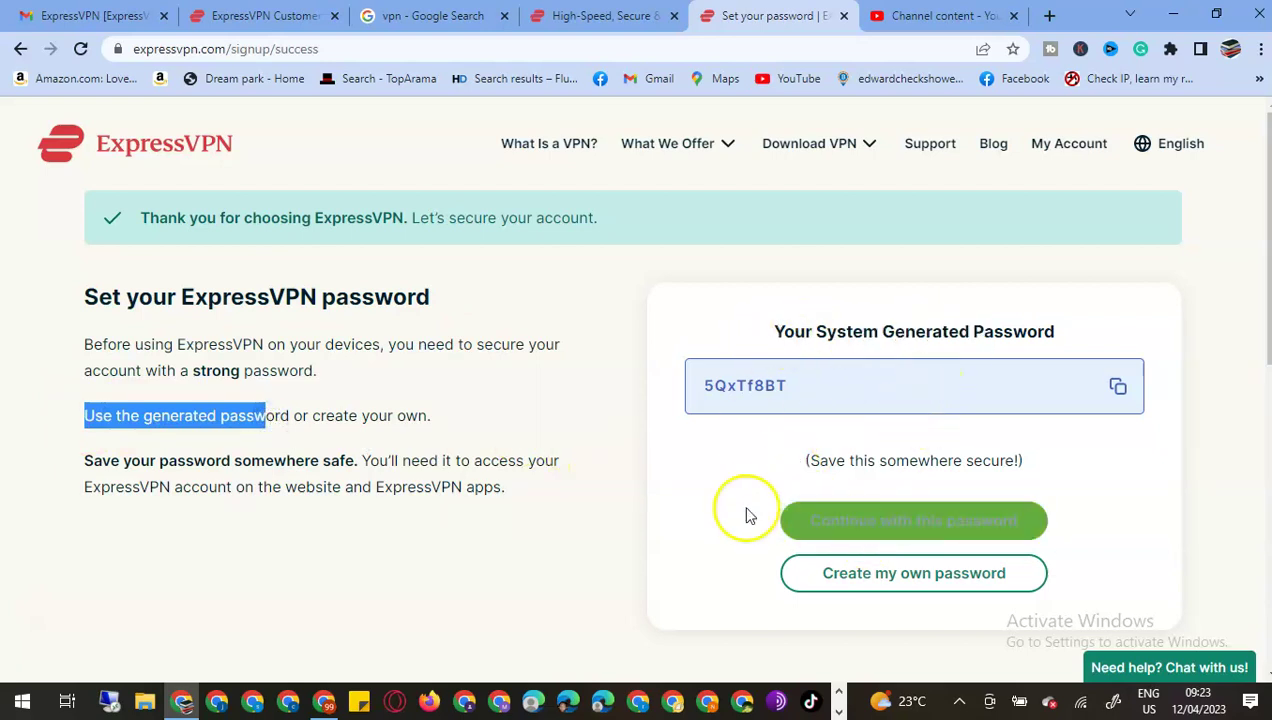
scroll(746, 537, down, 1)
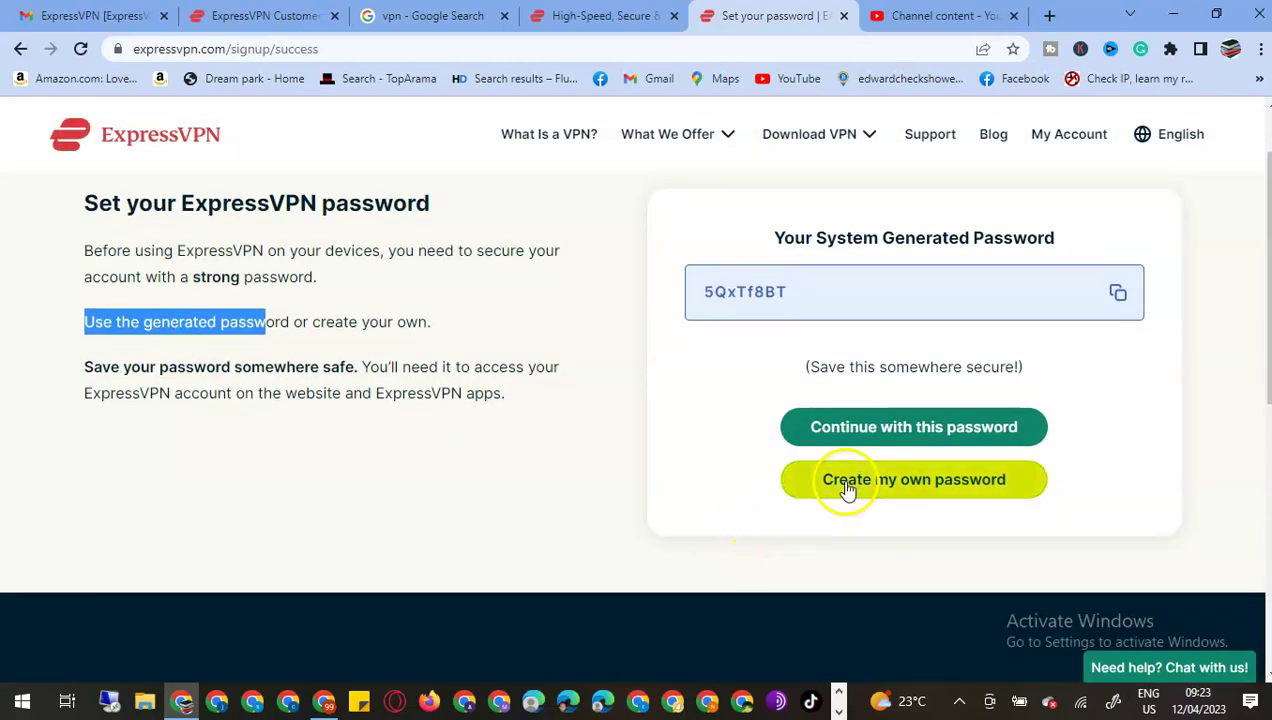
scroll(562, 460, down, 3)
scroll(556, 462, up, 4)
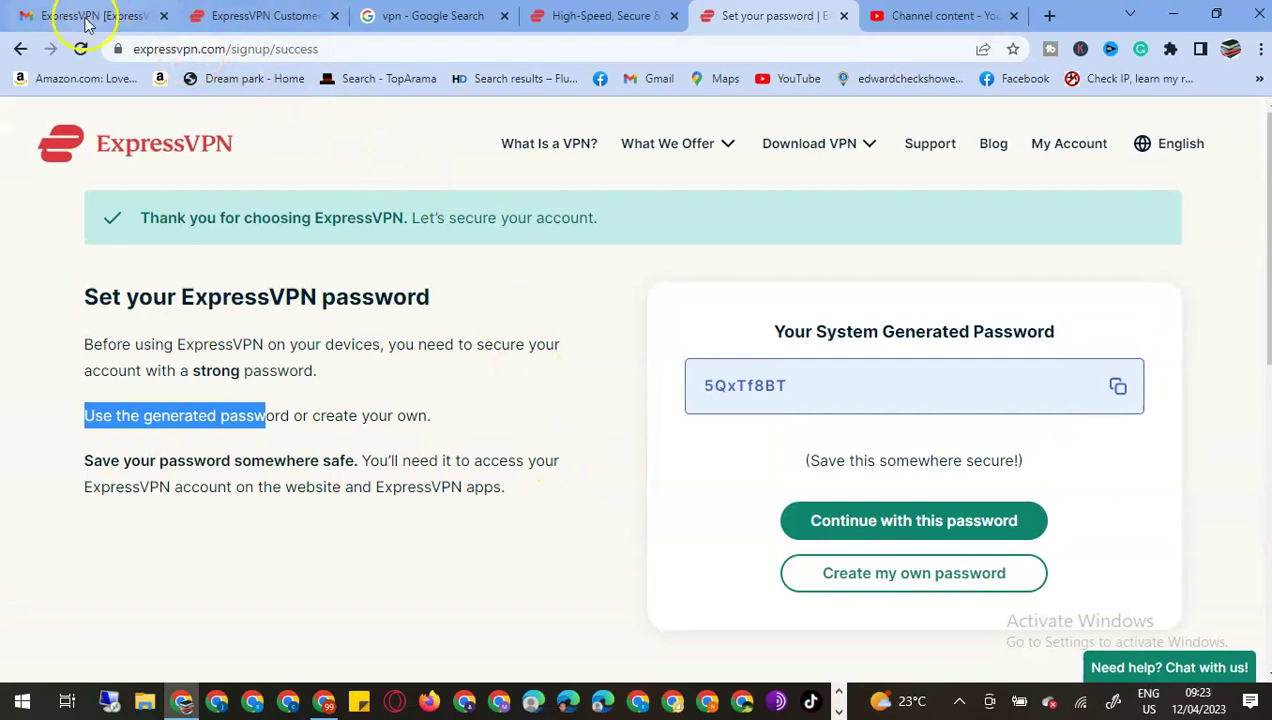
Switch to Gmail and open the "Welcome to ExpressVPN" message from the inbox's Updates category.
click(84, 16)
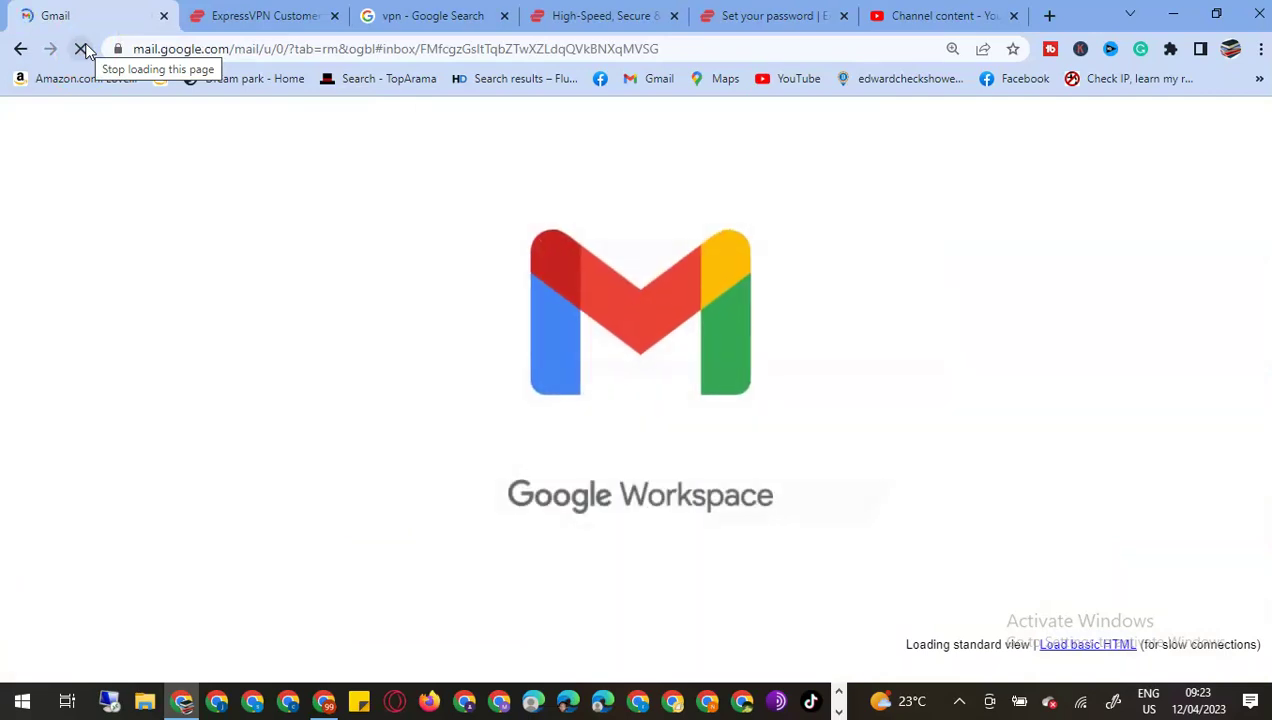
click(778, 13)
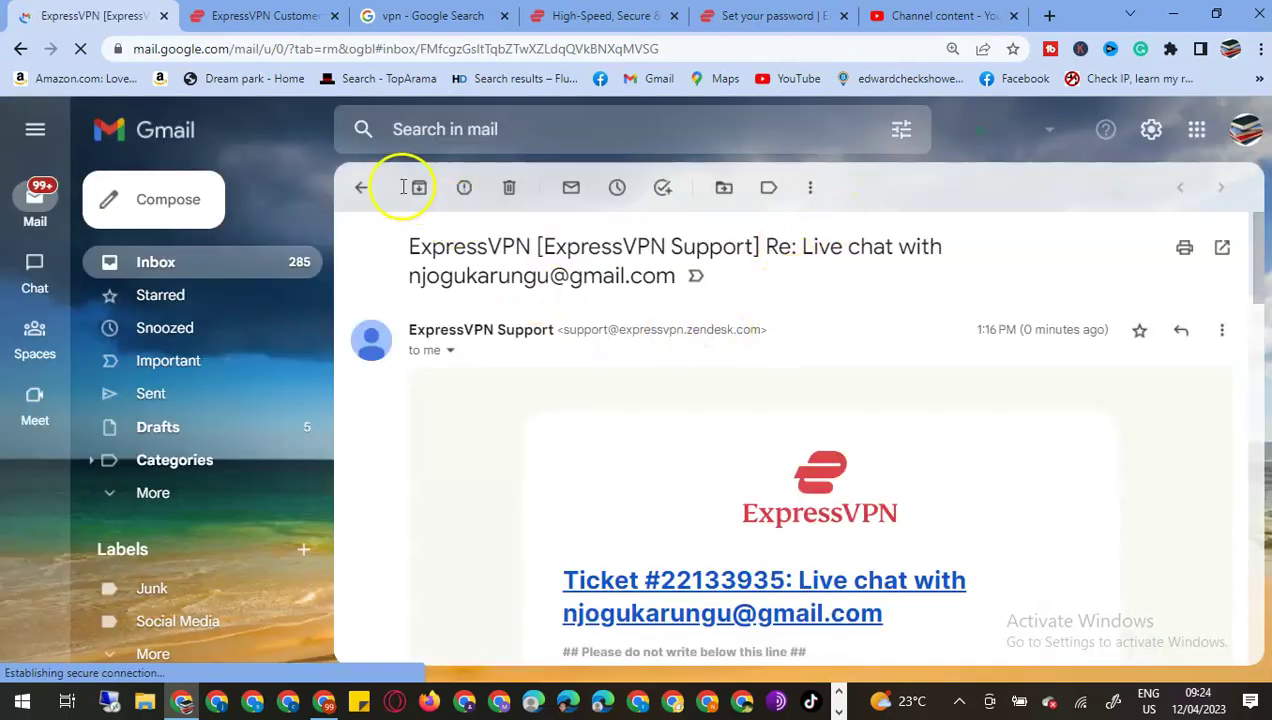
click(363, 192)
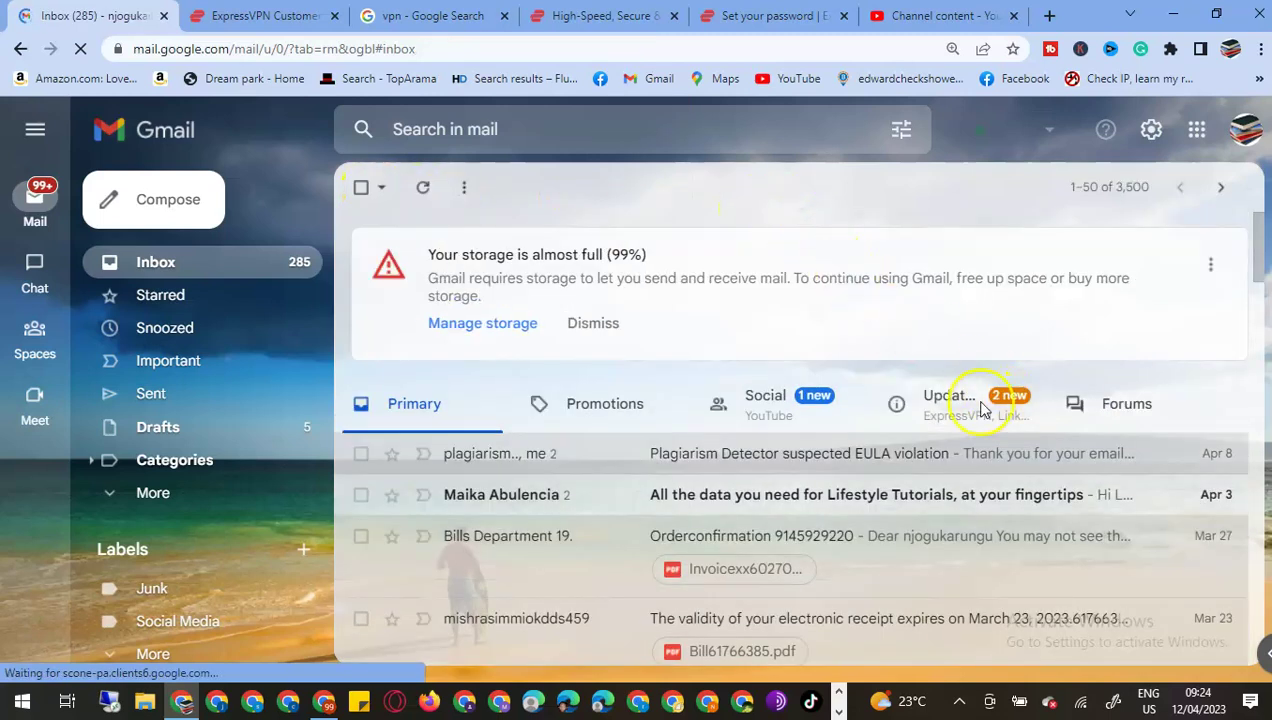
click(968, 407)
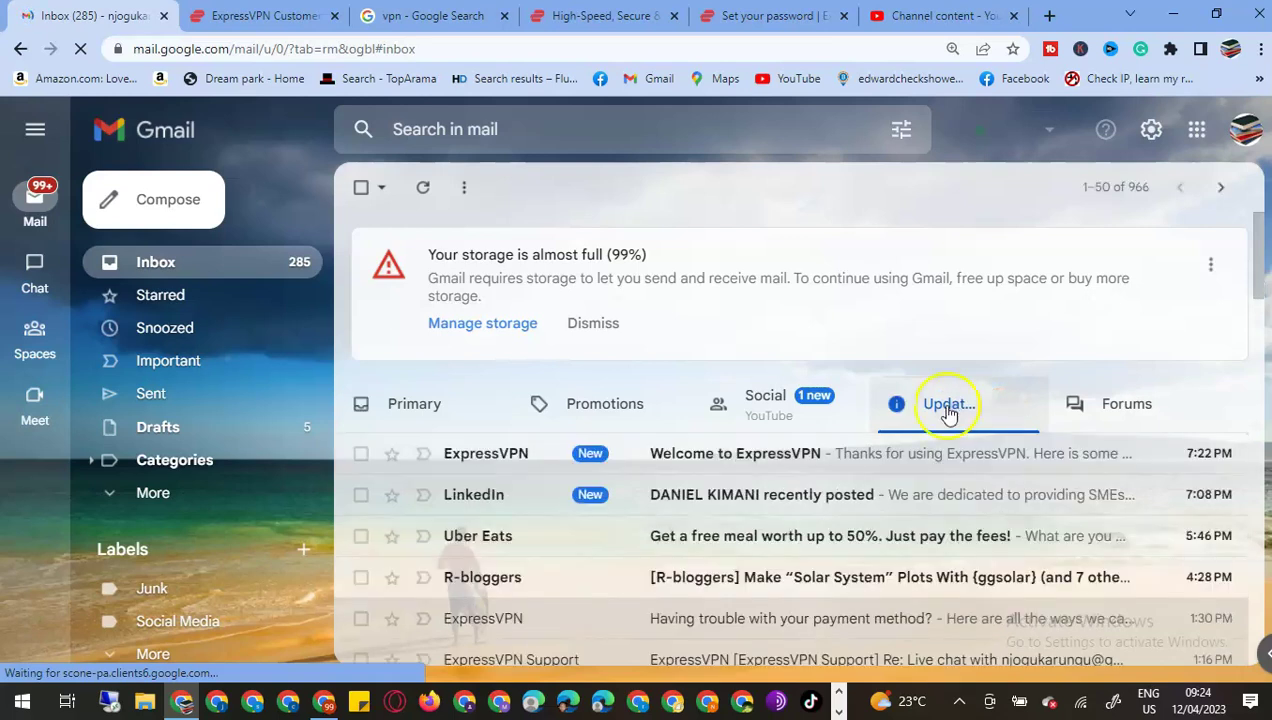
click(760, 460)
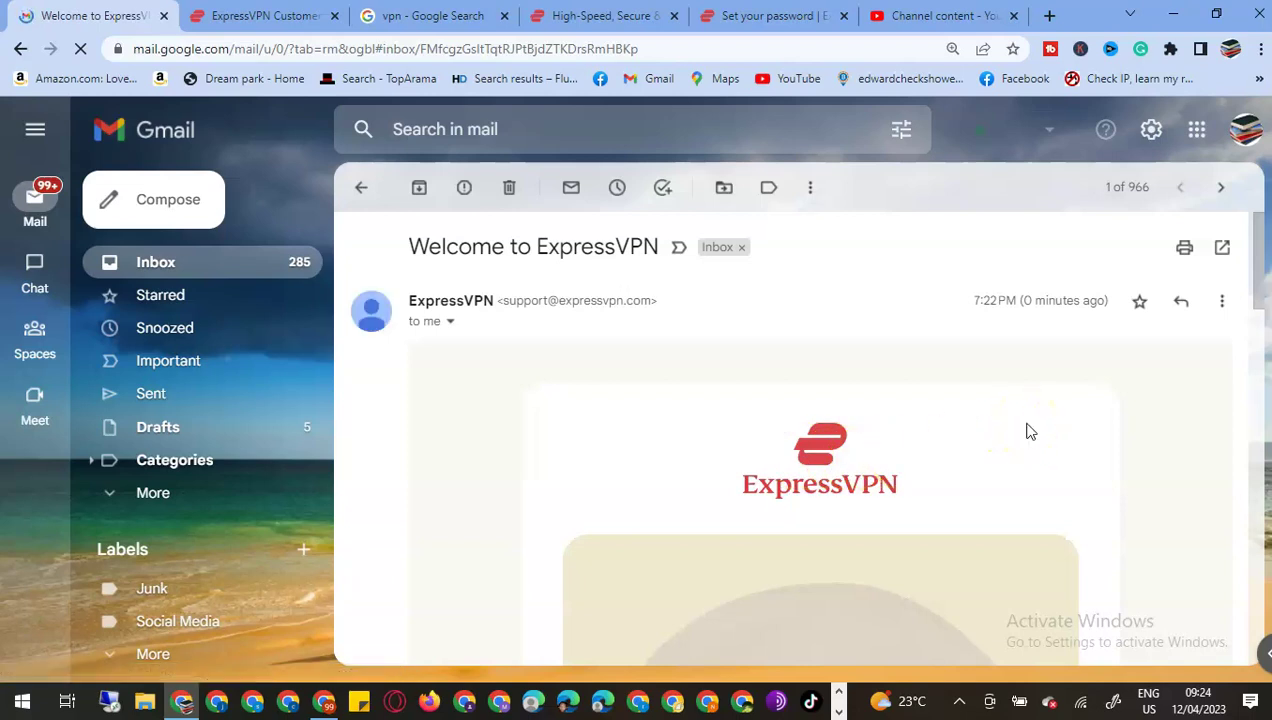
scroll(1028, 432, down, 1)
scroll(950, 420, up, 1)
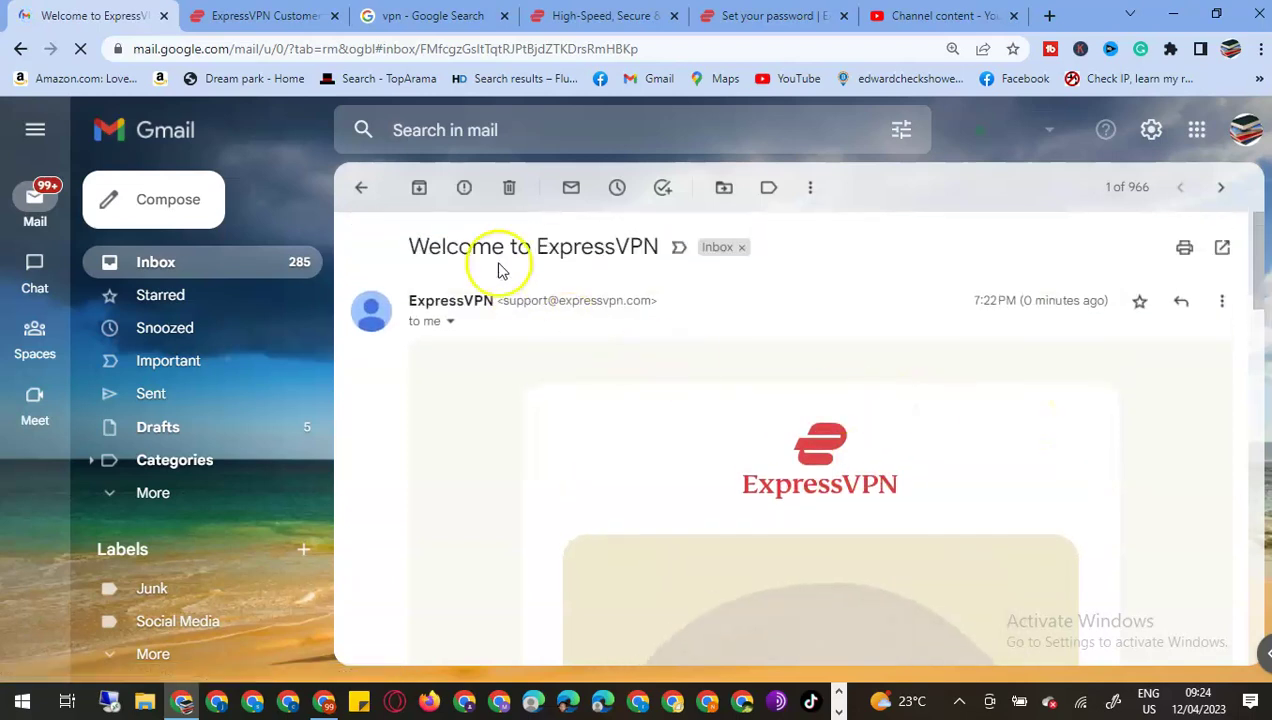
Read the welcome e-mail's text about setting up ExpressVPN on a computer, phone and tablet.
scroll(988, 417, down, 5)
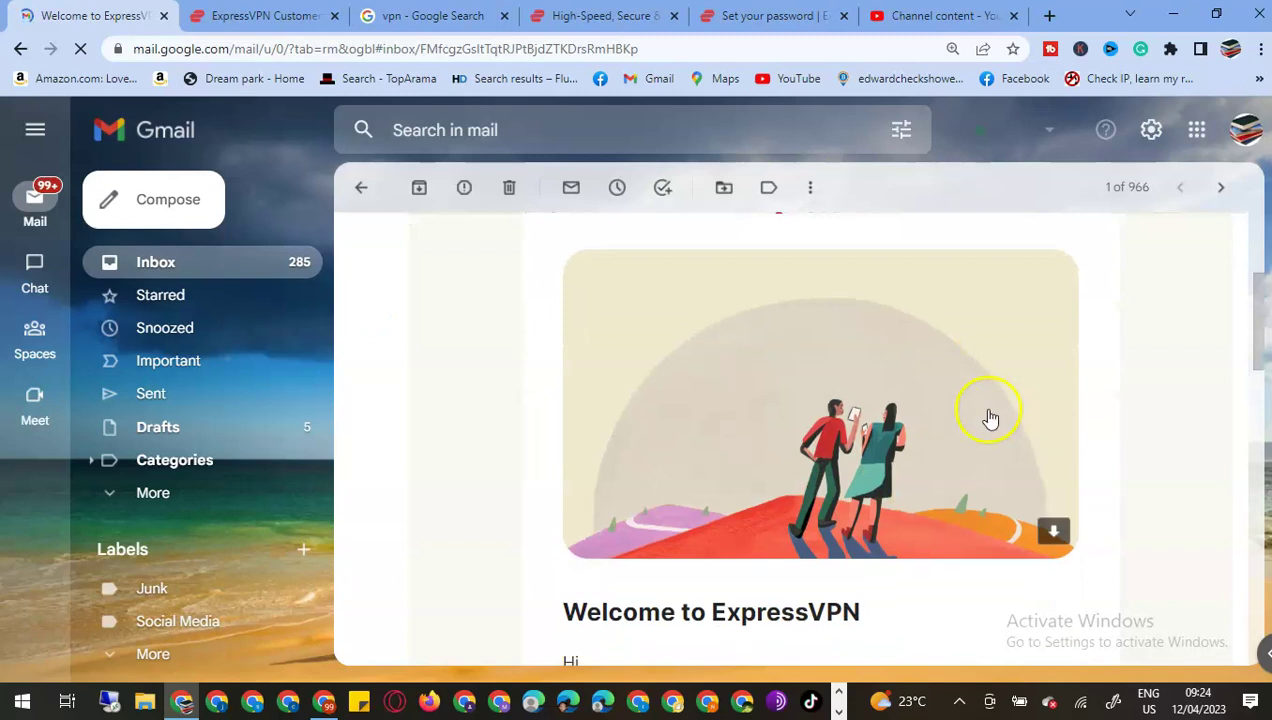
scroll(755, 416, down, 1)
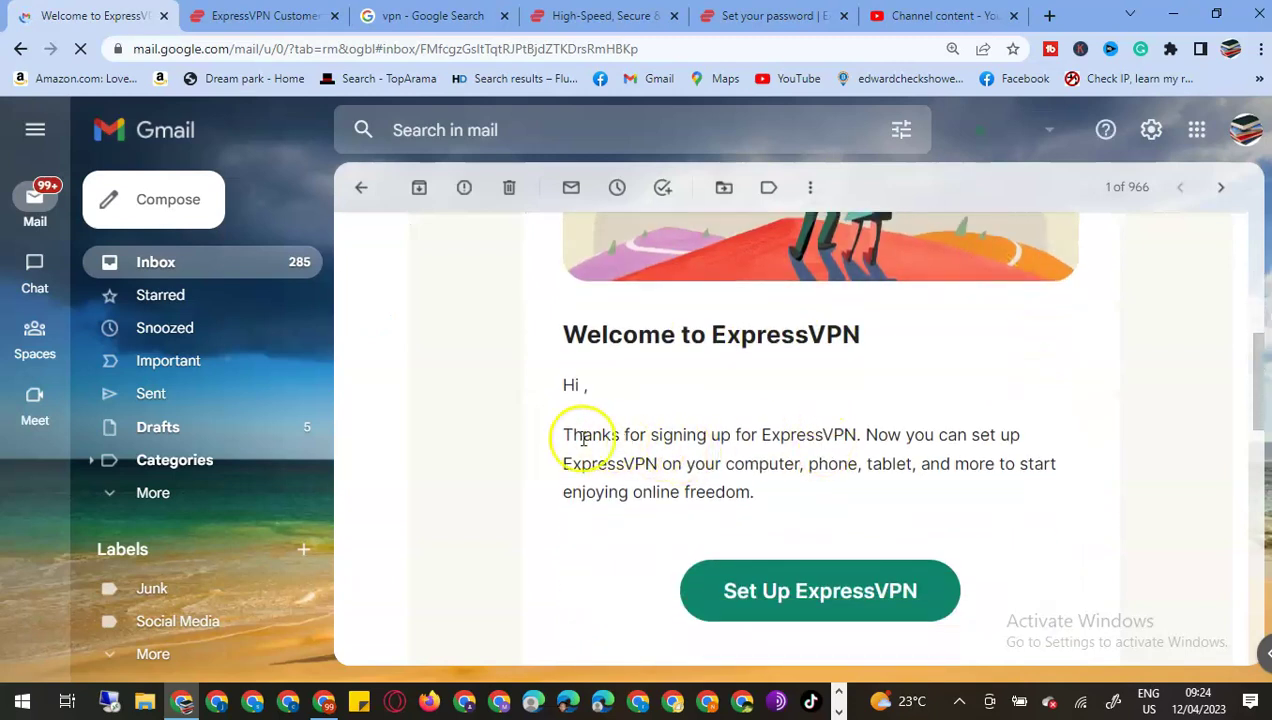
drag(570, 434, 1054, 478)
scroll(965, 505, down, 2)
scroll(985, 503, down, 2)
scroll(986, 497, up, 3)
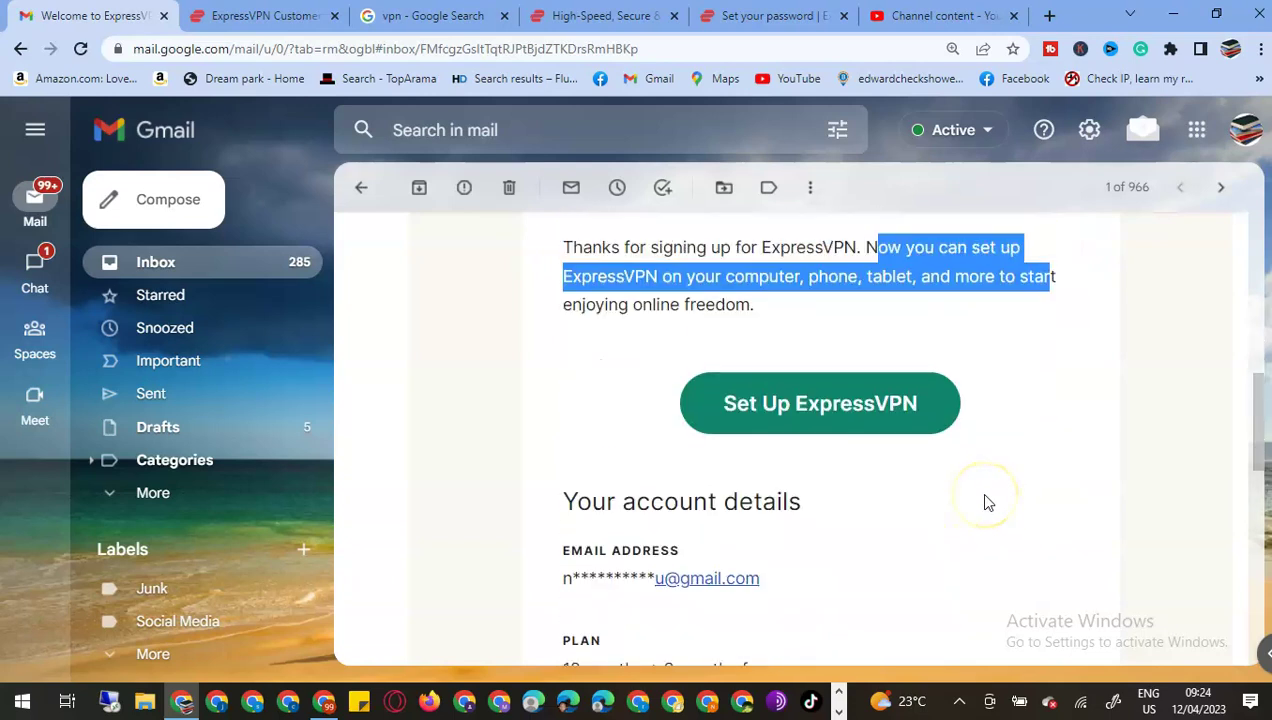
Check the price, payment method and renewal date in the welcome e-mail's account details.
scroll(986, 500, down, 5)
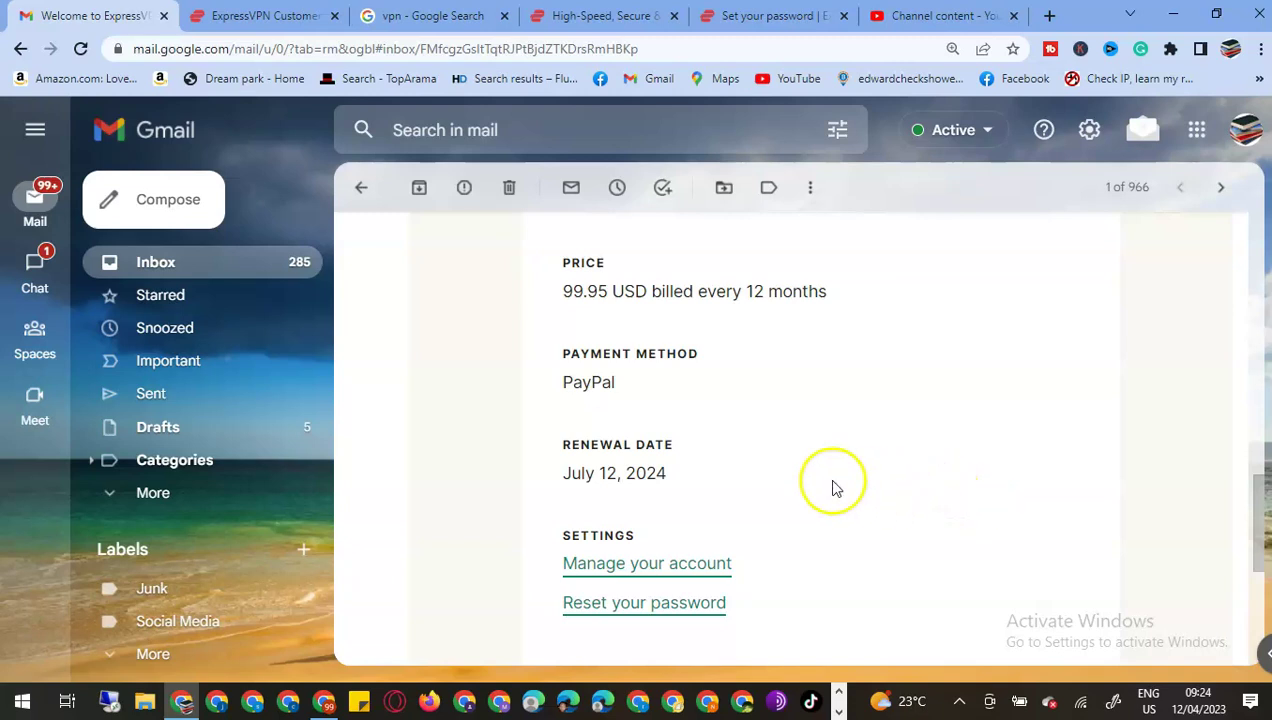
drag(562, 290, 818, 306)
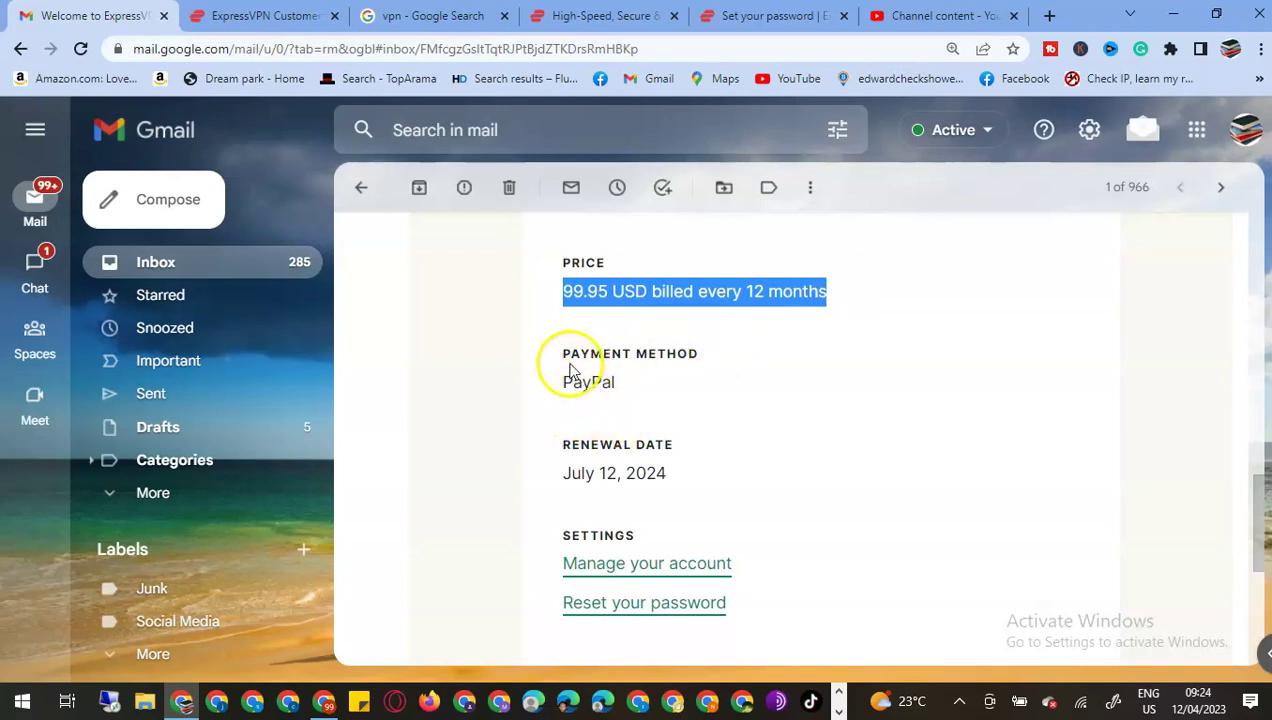
drag(560, 354, 669, 387)
scroll(840, 463, down, 1)
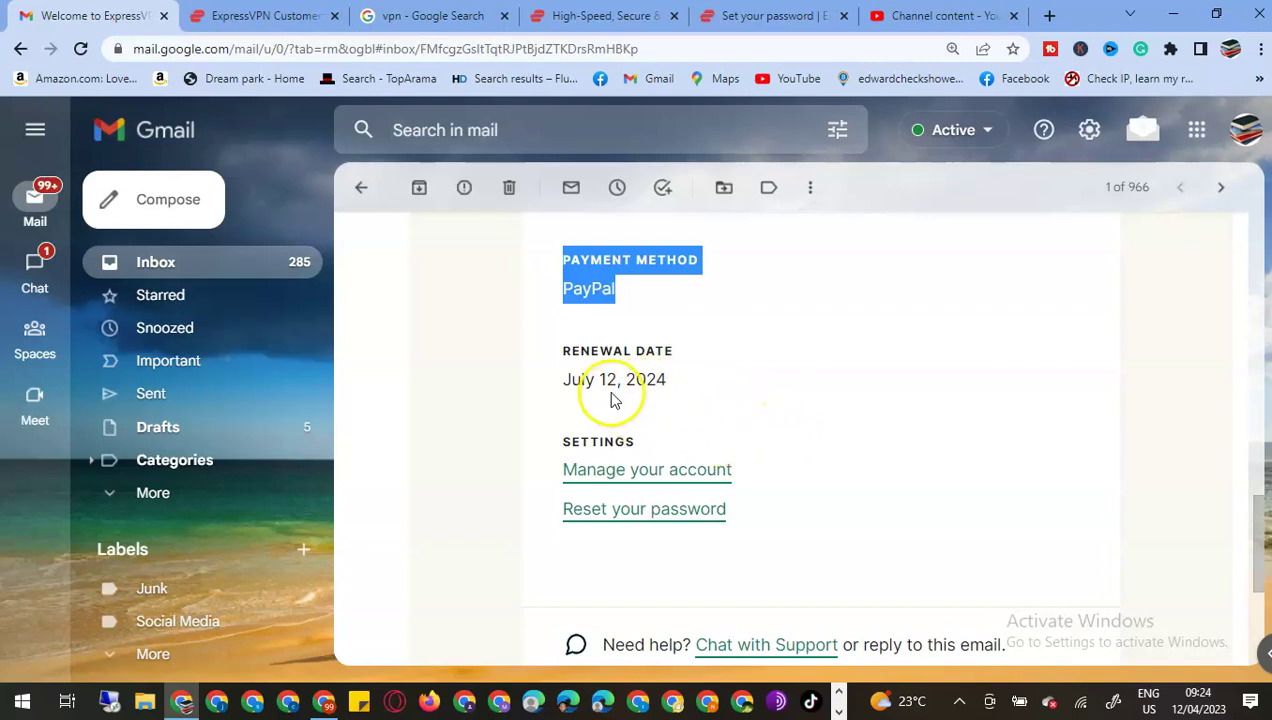
scroll(701, 471, up, 1)
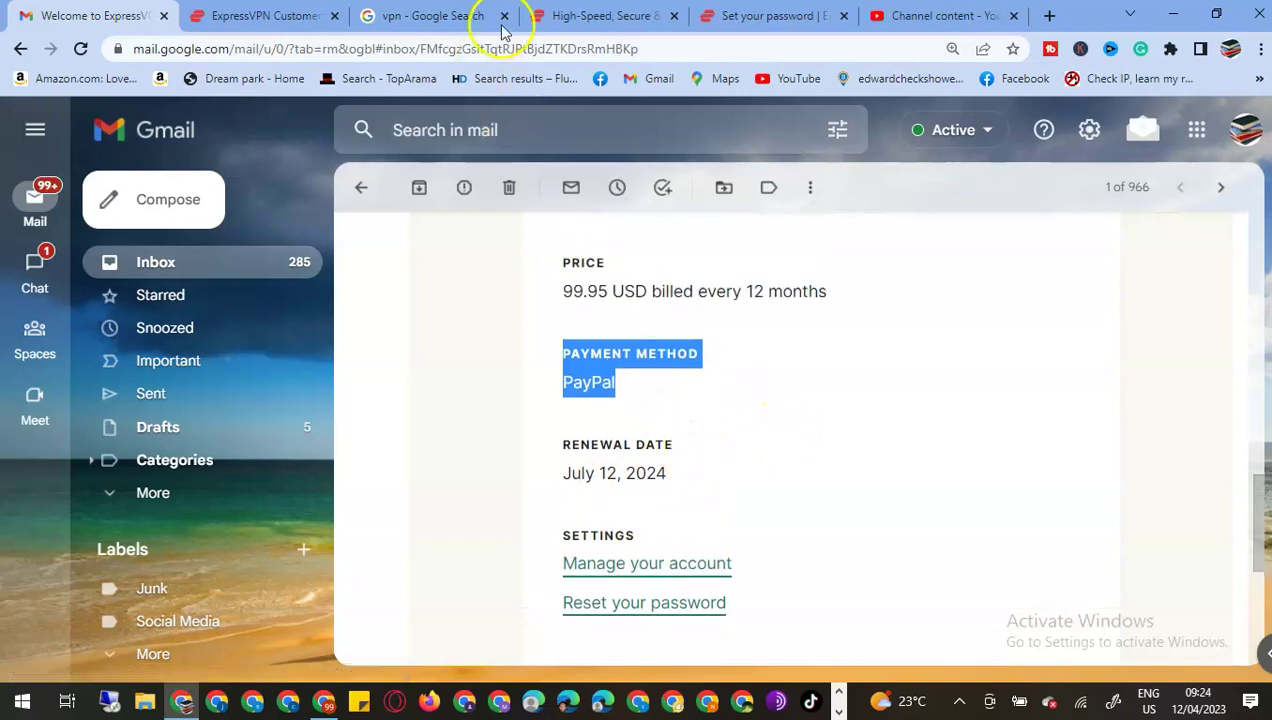
Return to the "Set your ExpressVPN password" page.
click(598, 16)
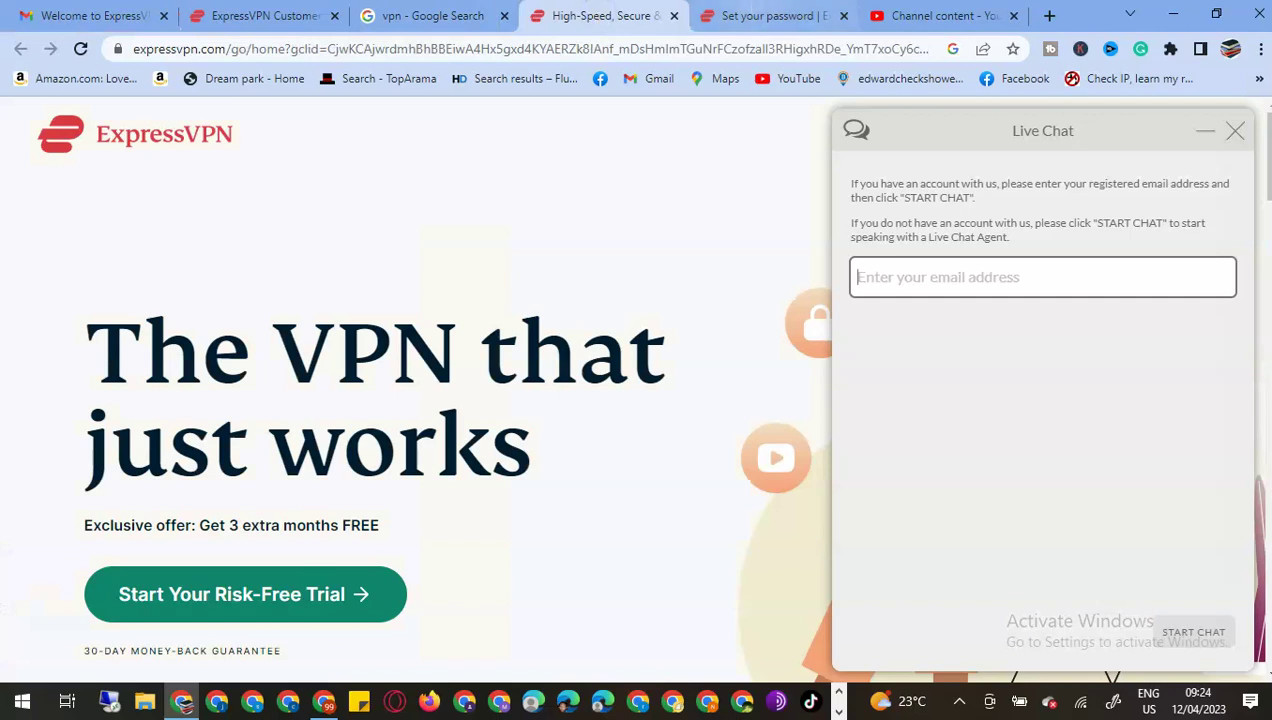
click(428, 18)
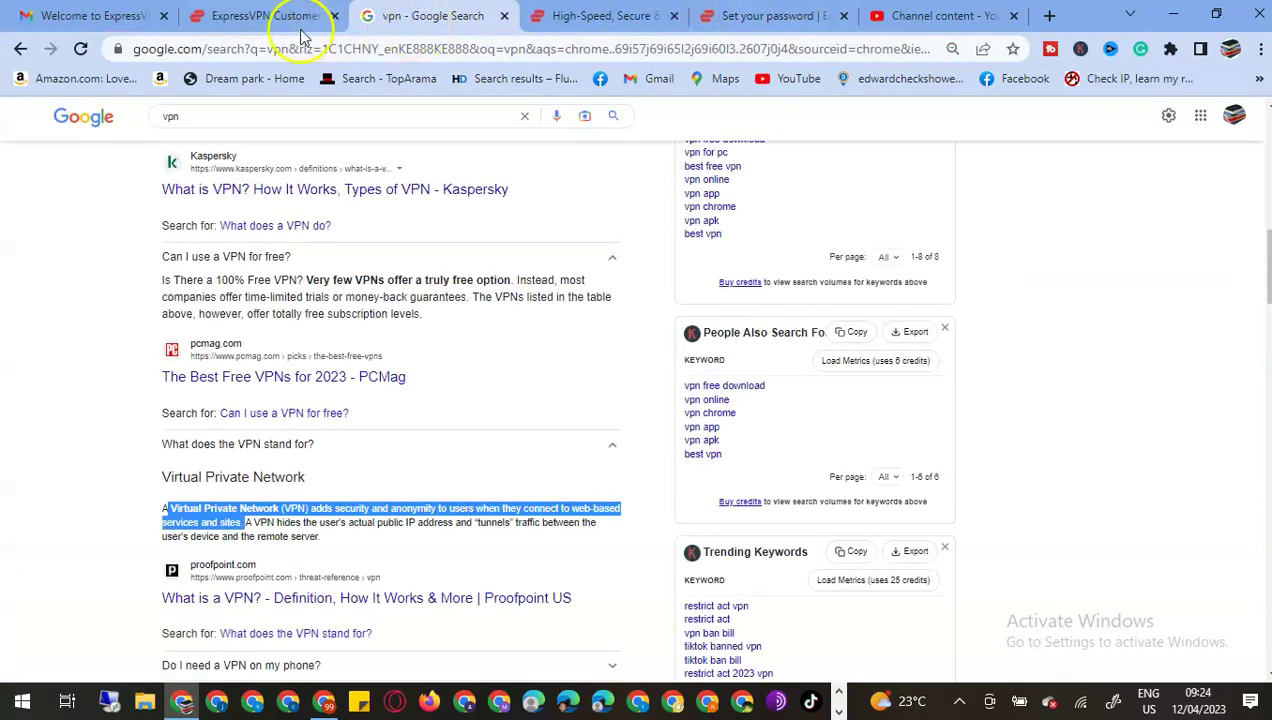
click(778, 20)
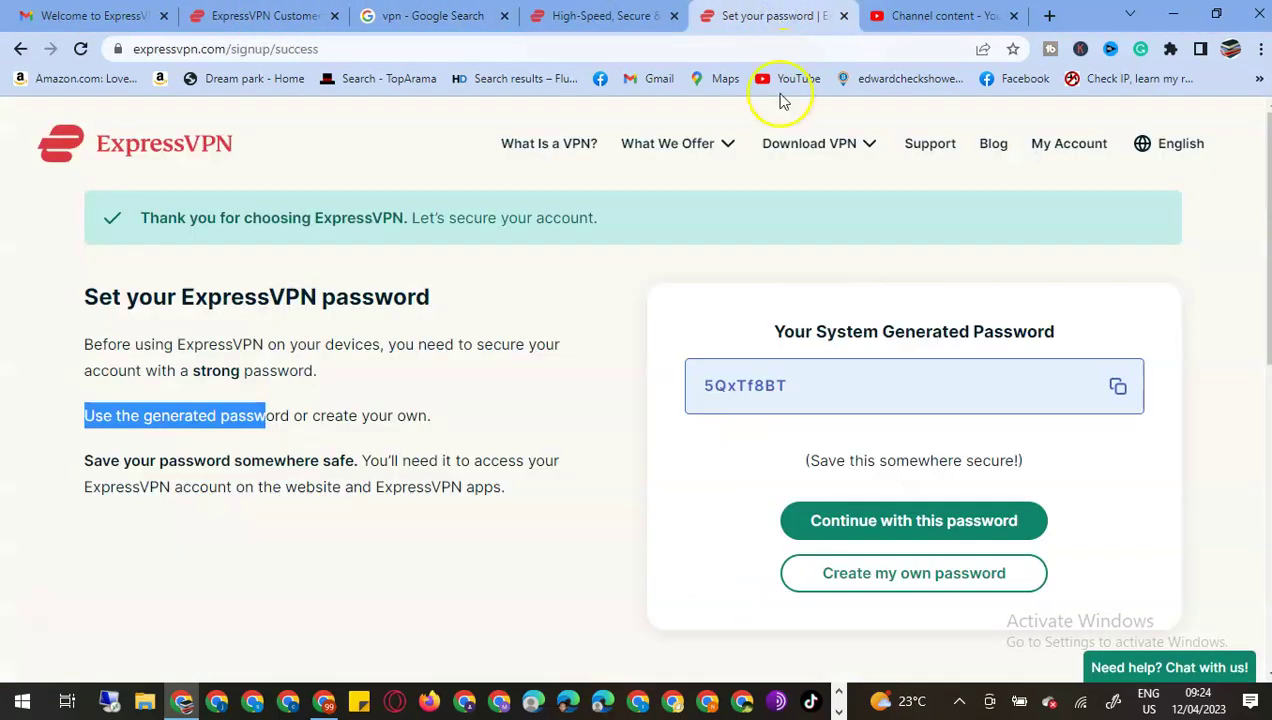